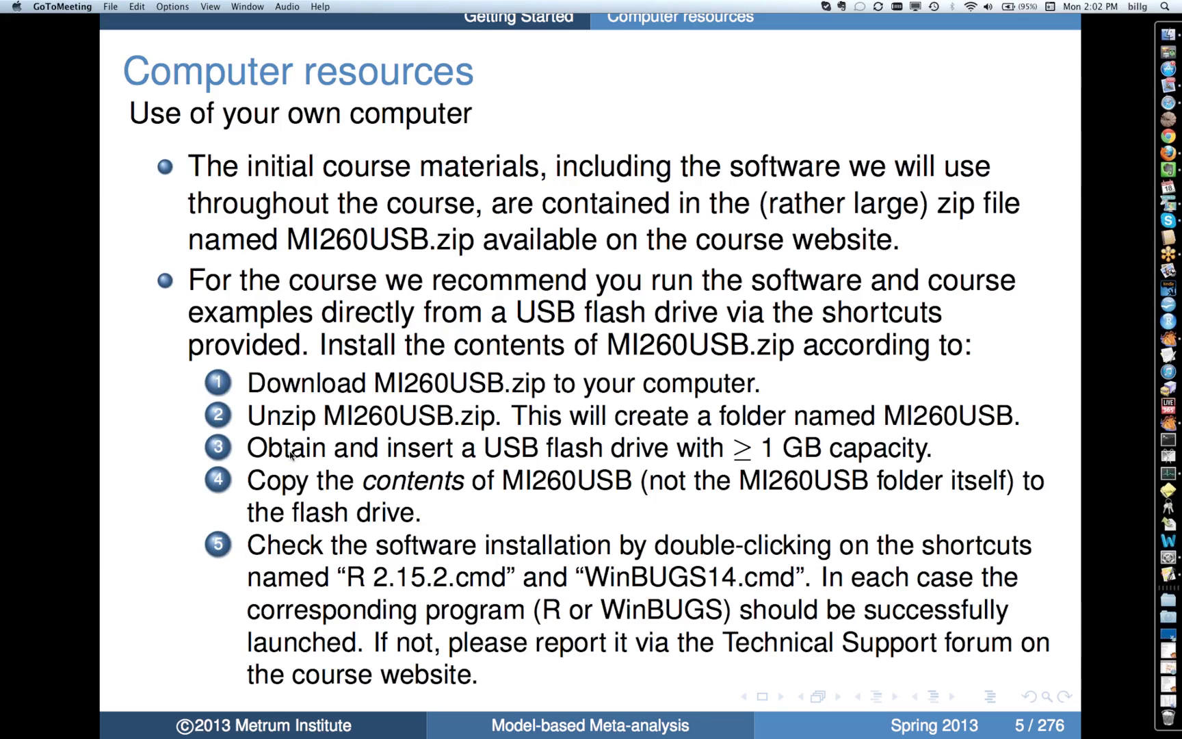
# Show the Computer resources slide full screen without the surrounding desktop.
pyautogui.press('ctrl+super+f')
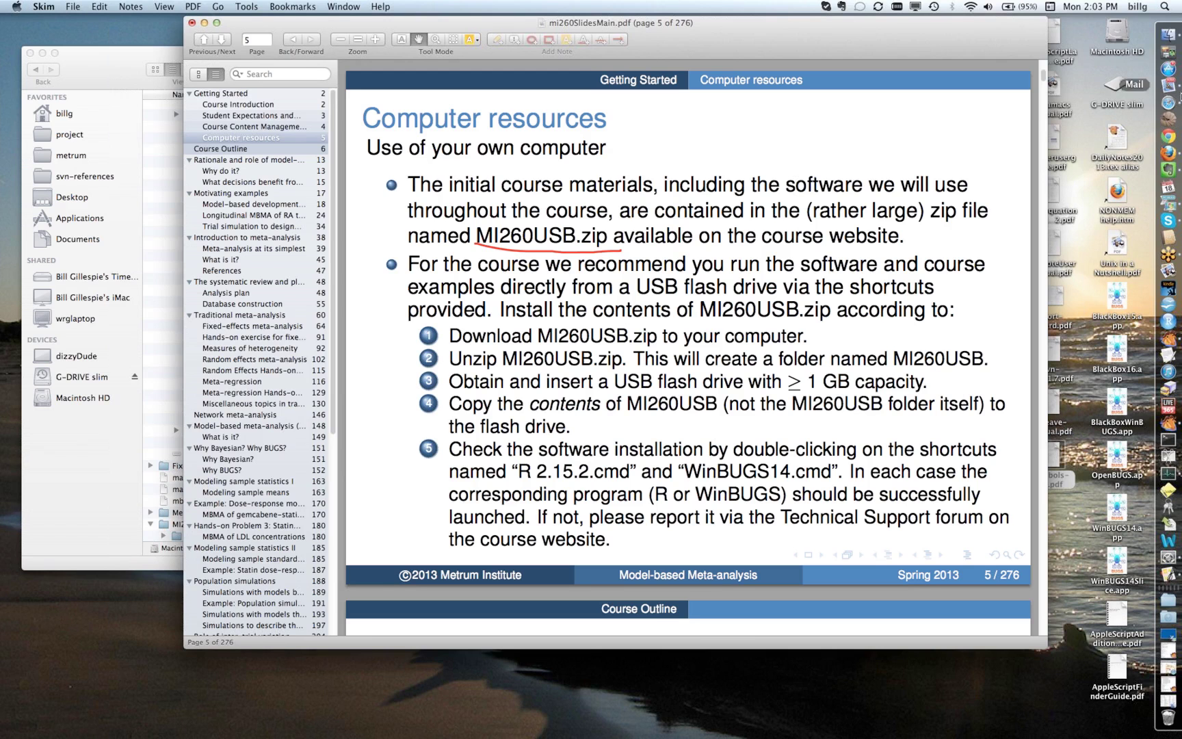
# In a new Safari window, go to the MI Training bookmark and log in to the Metrum training site.
pyautogui.rightClick(1166, 106)
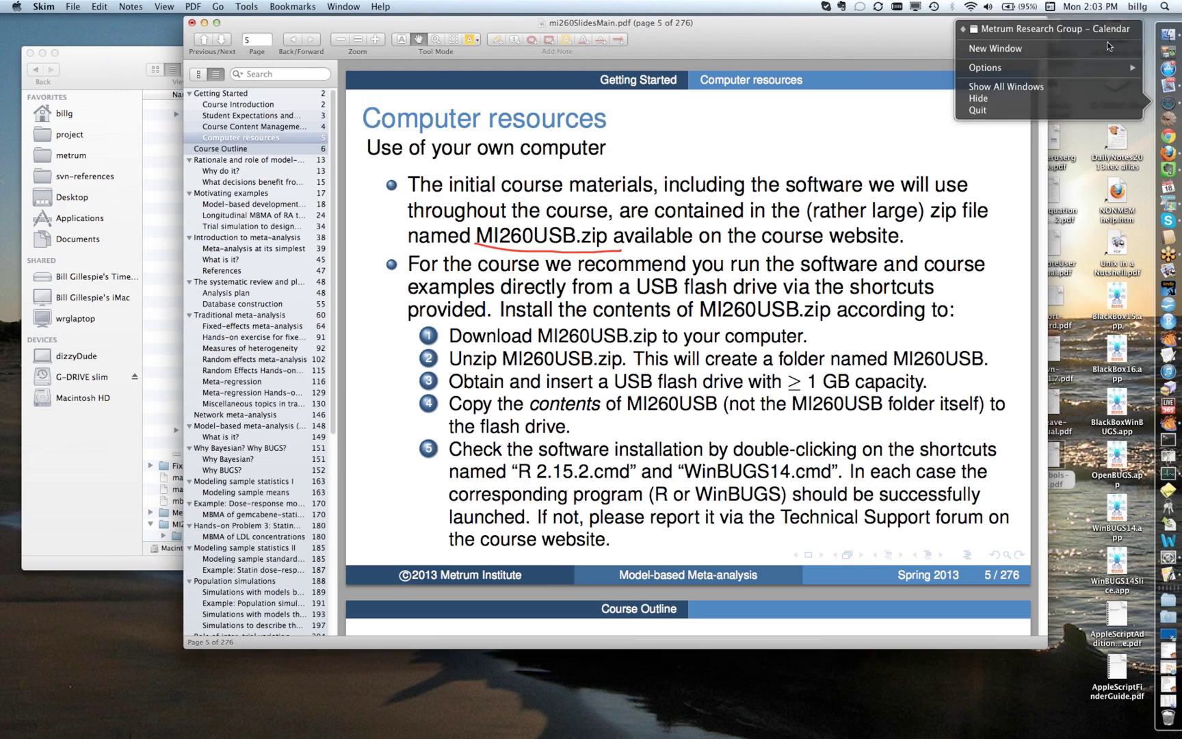
pyautogui.click(1109, 48)
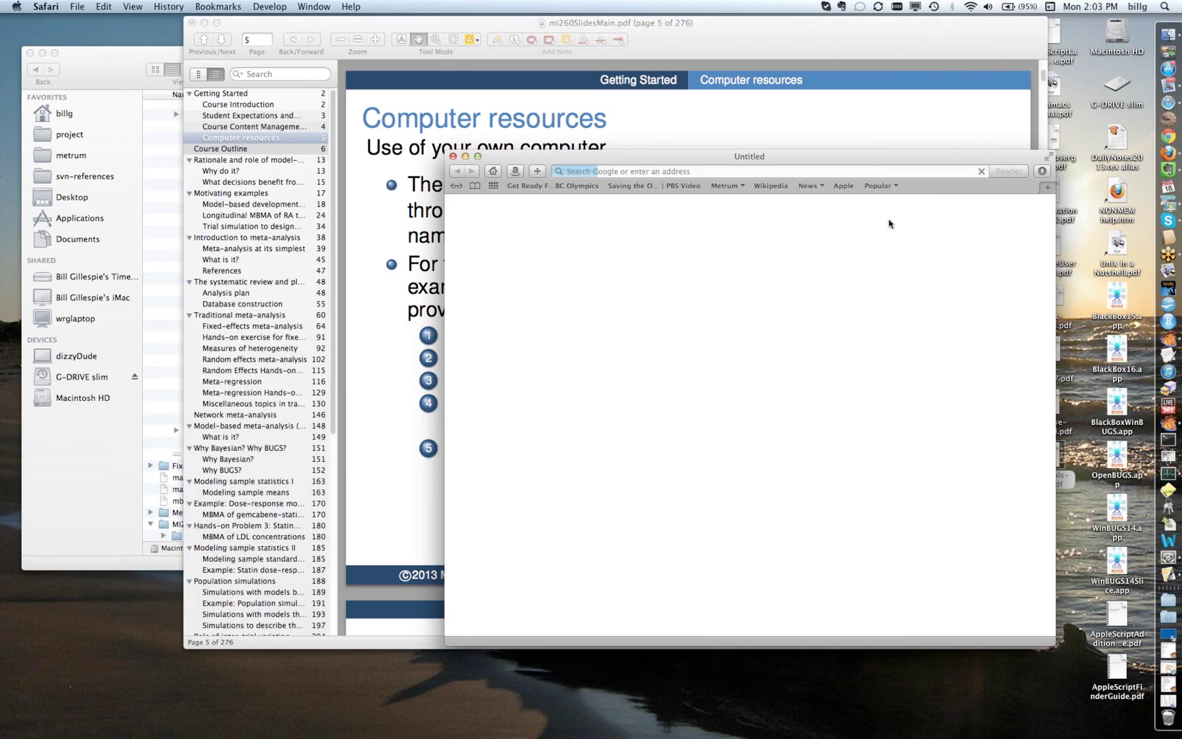
pyautogui.click(718, 156)
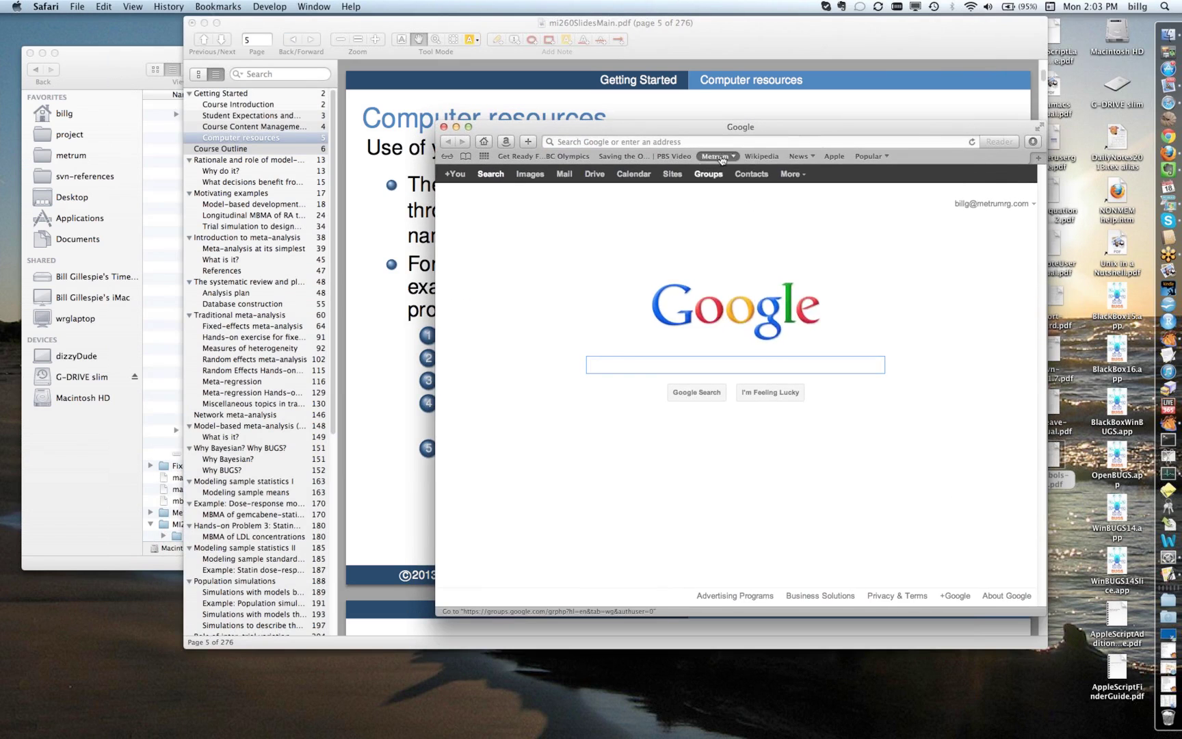
pyautogui.click(749, 283)
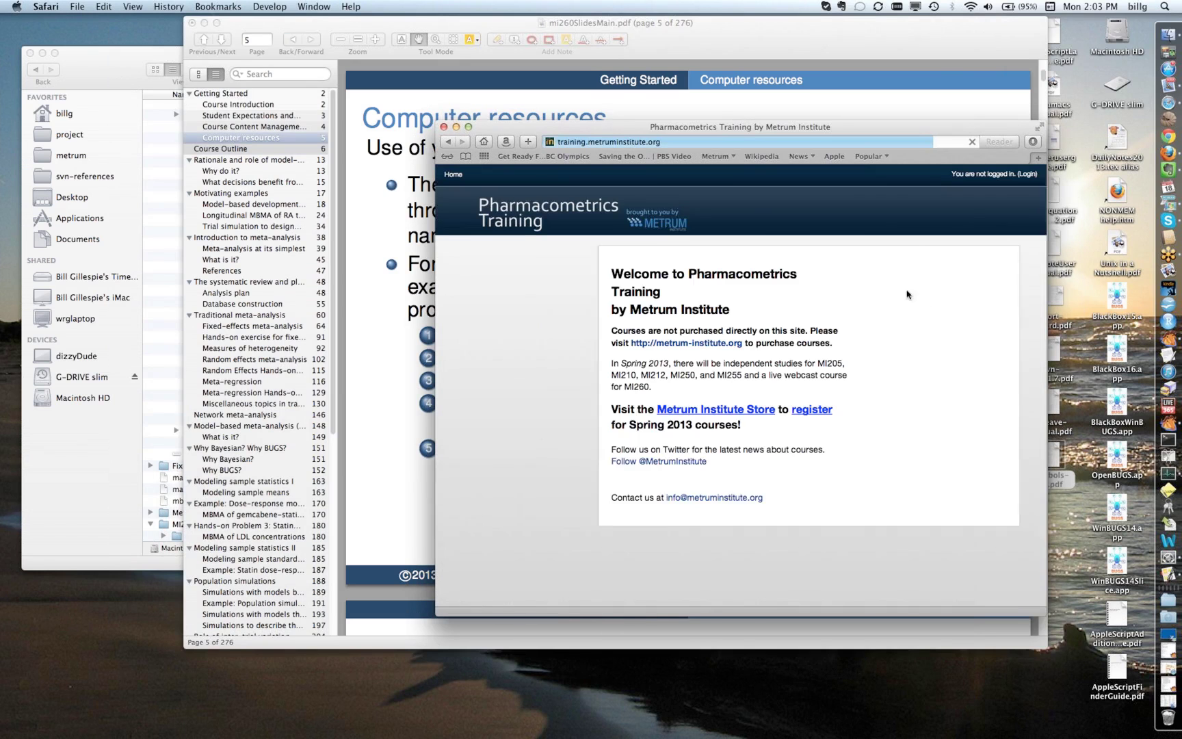
pyautogui.click(493, 368)
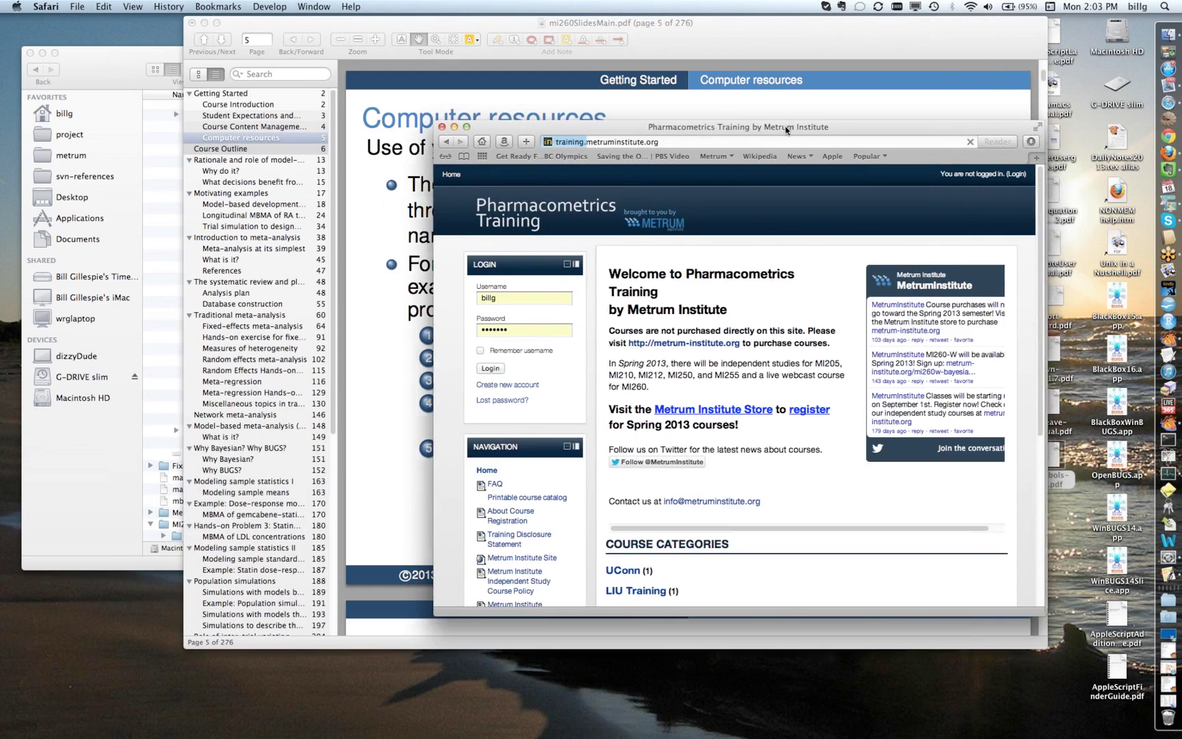
# Enlarge the browser window and go to the MI260 course category.
pyautogui.moveTo(787, 127); pyautogui.dragTo(698, 54)
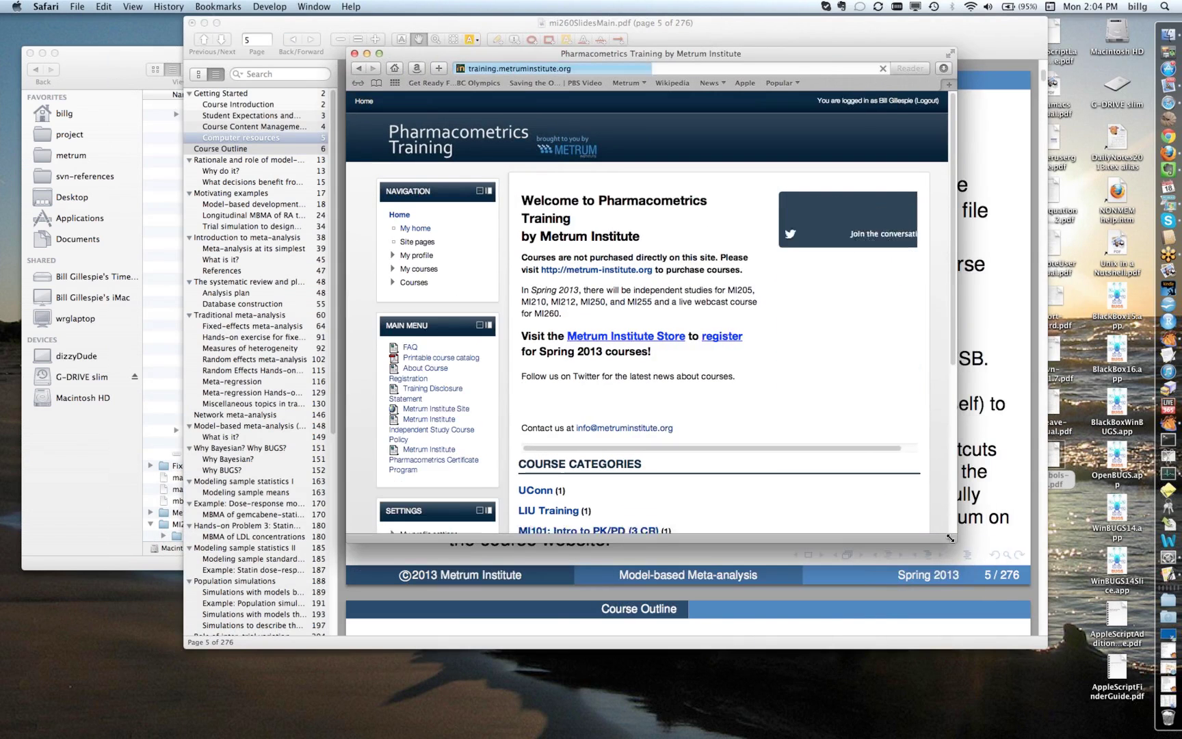
pyautogui.moveTo(954, 539); pyautogui.dragTo(1007, 648)
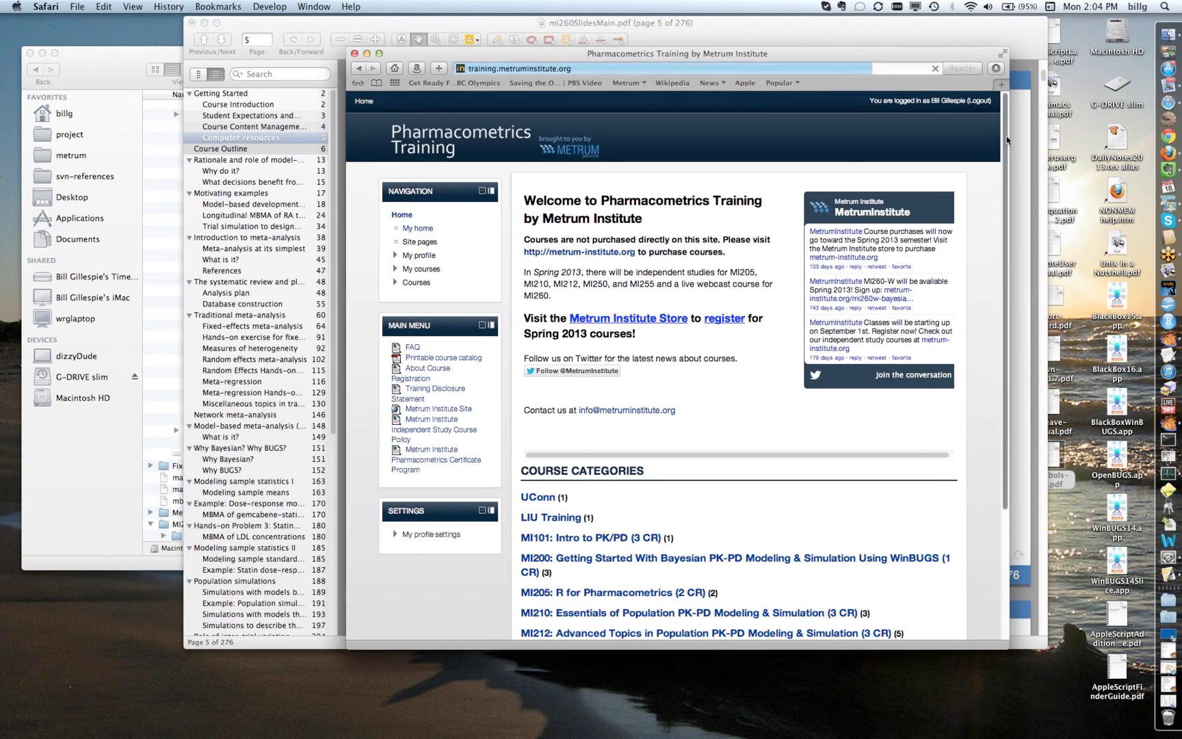
pyautogui.scroll(-3, 1007, 285)
pyautogui.scroll(-1, 1007, 285)
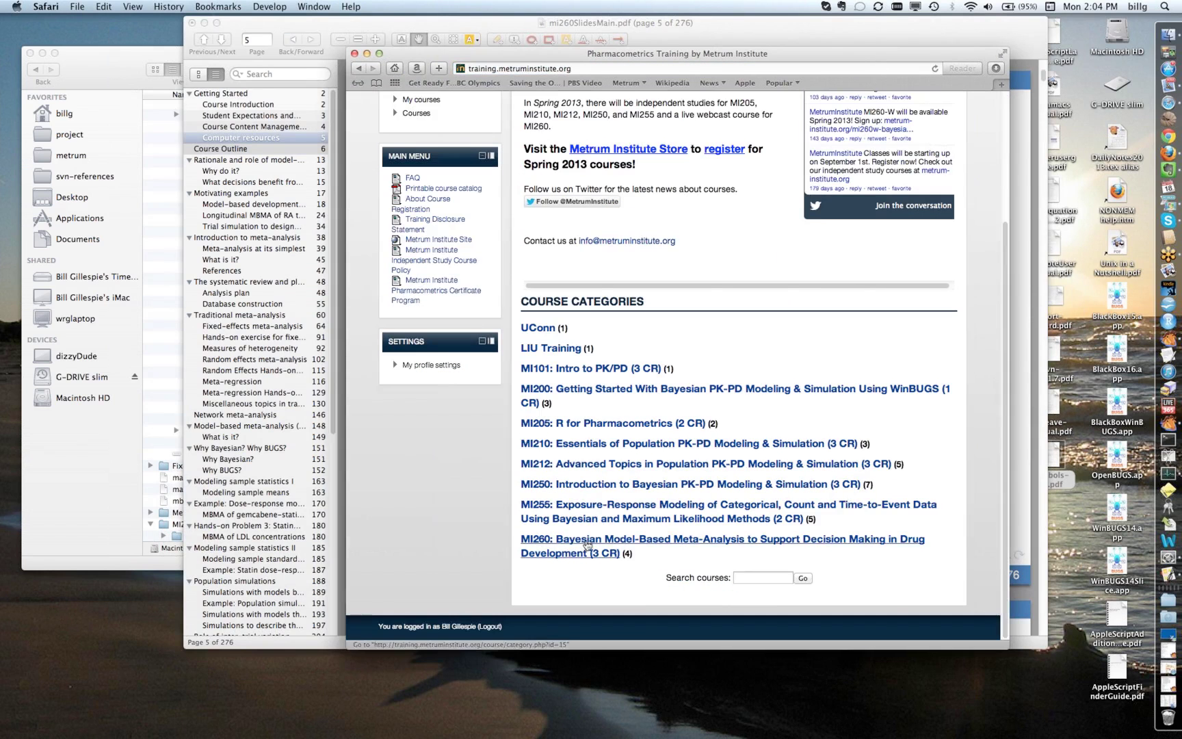
pyautogui.click(588, 554)
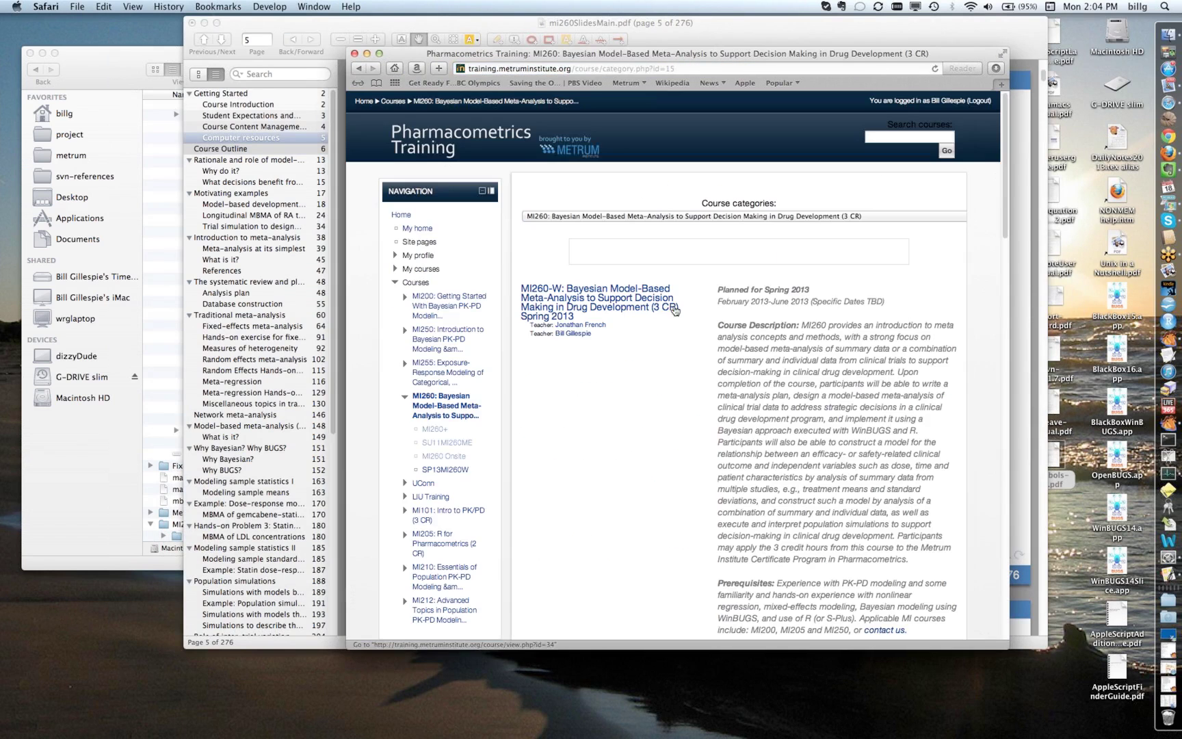
# Show the MI260-W course page in a larger Safari window with the text zoomed in twice.
pyautogui.click(575, 305)
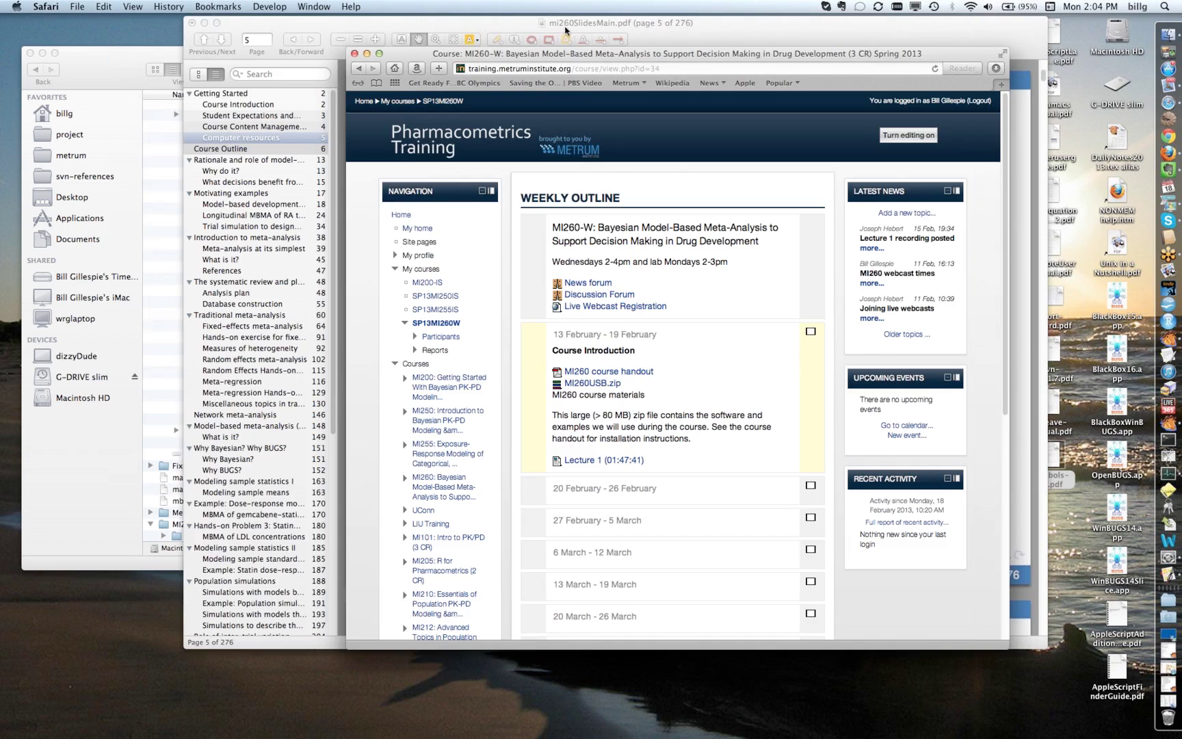
pyautogui.moveTo(585, 54); pyautogui.dragTo(358, 20)
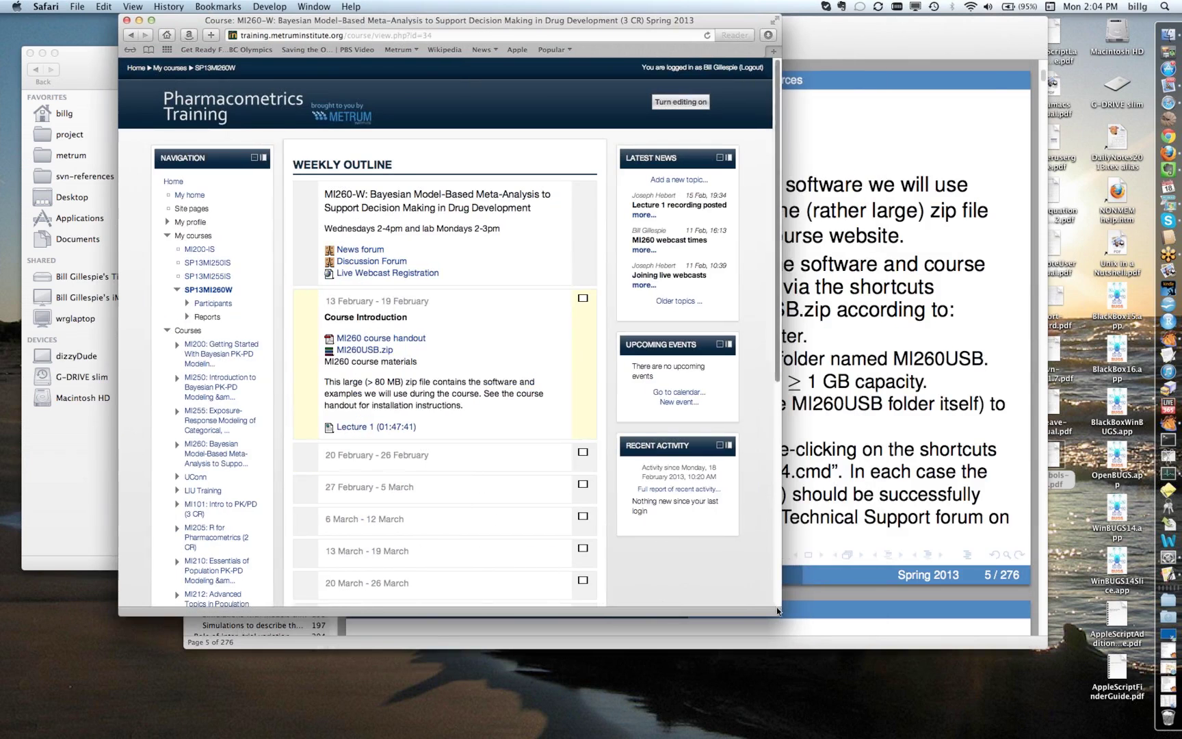
pyautogui.moveTo(781, 610); pyautogui.dragTo(1086, 636)
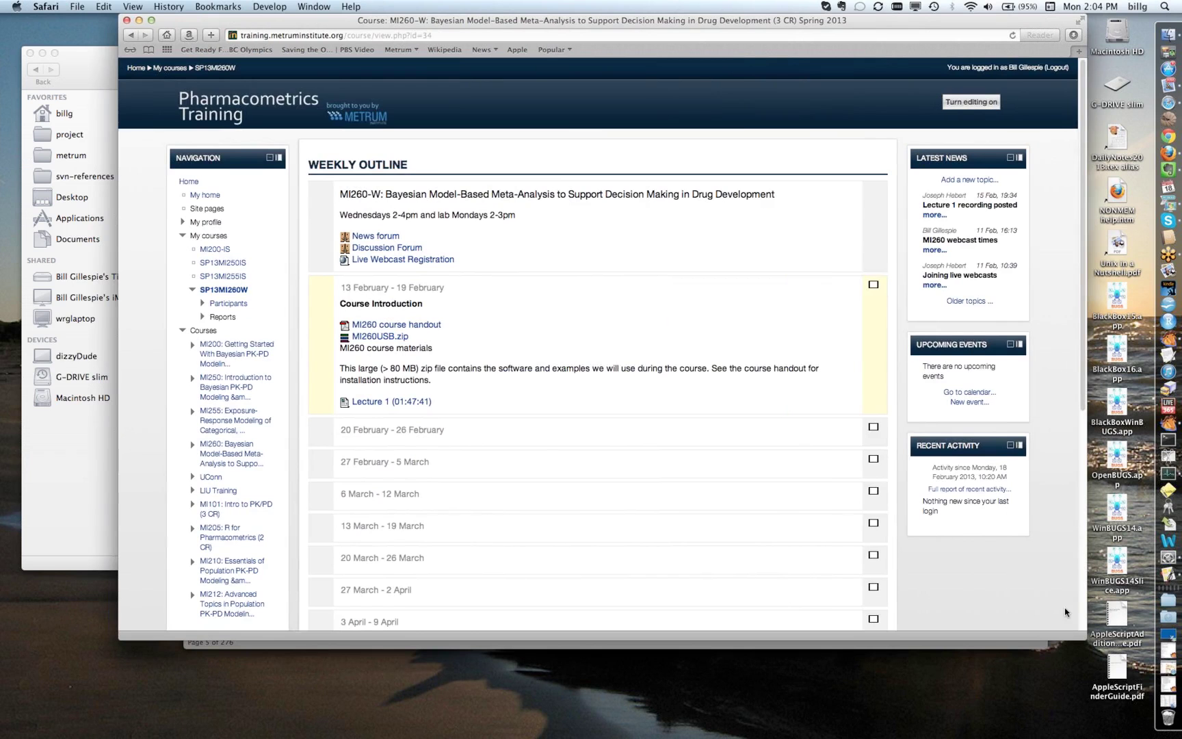
pyautogui.press('super+plus')
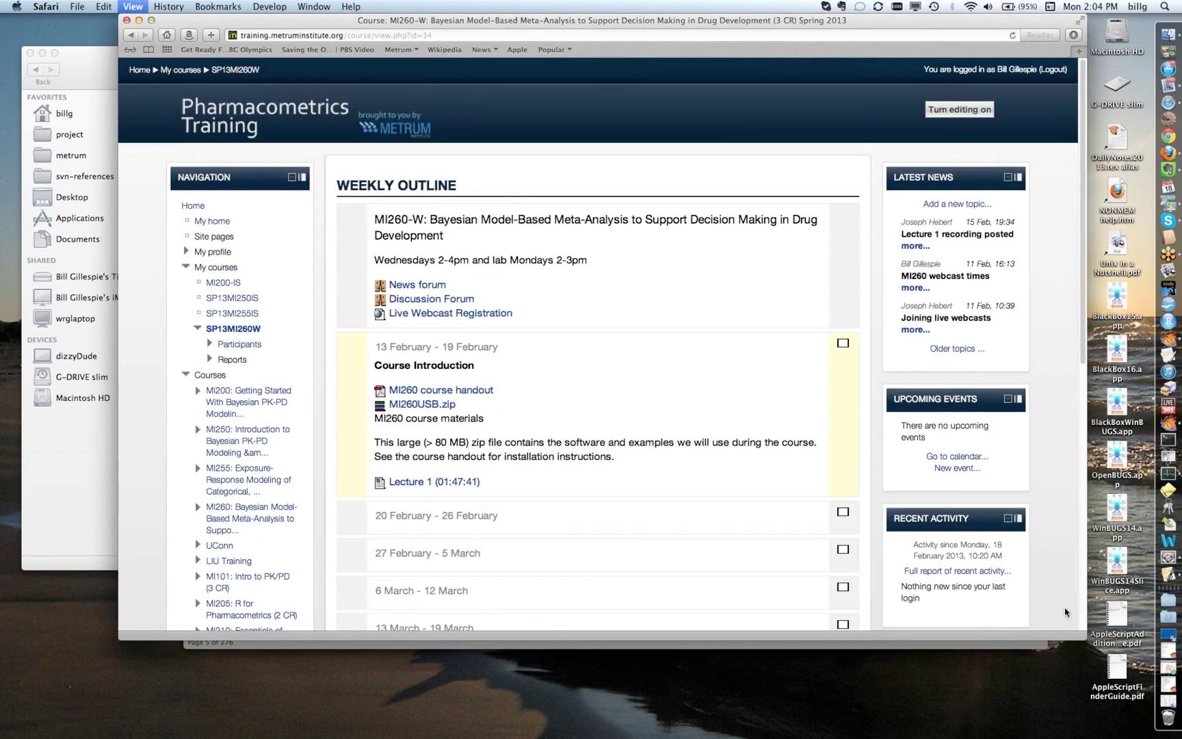
pyautogui.press('super+plus')
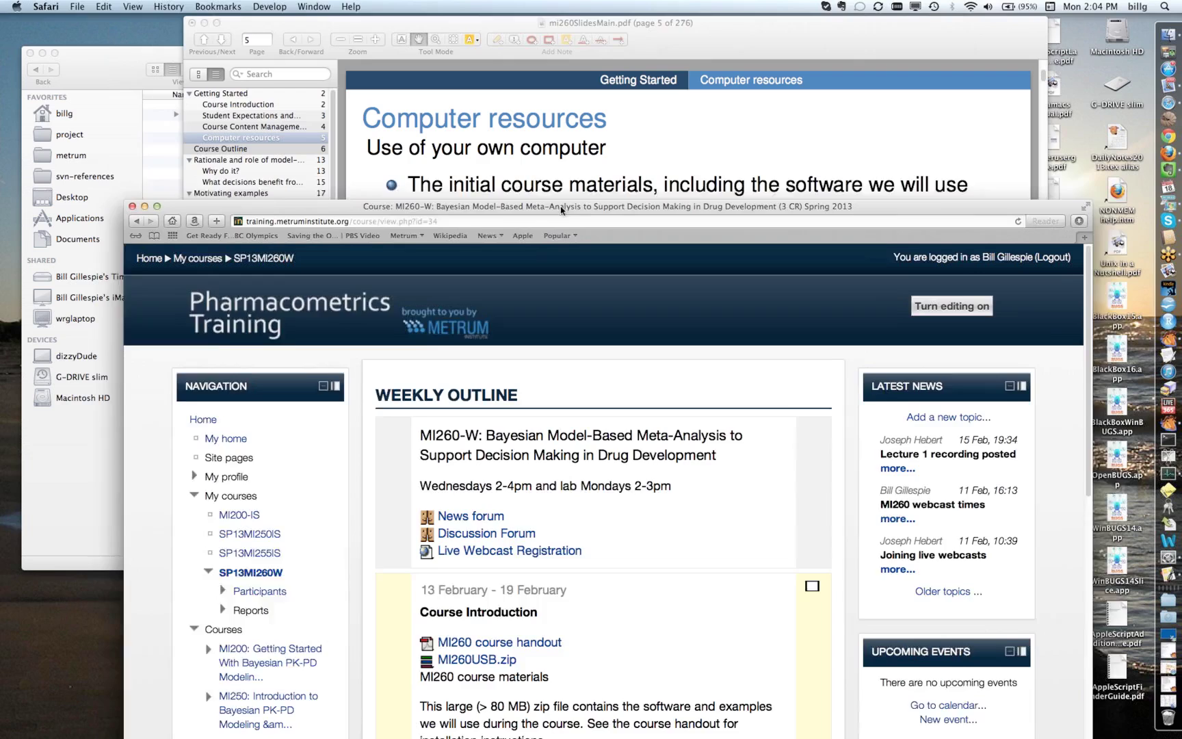
# Bring the Skim slides back to the front and present them full screen.
pyautogui.moveTo(554, 20); pyautogui.dragTo(576, 192)
pyautogui.click(647, 125)
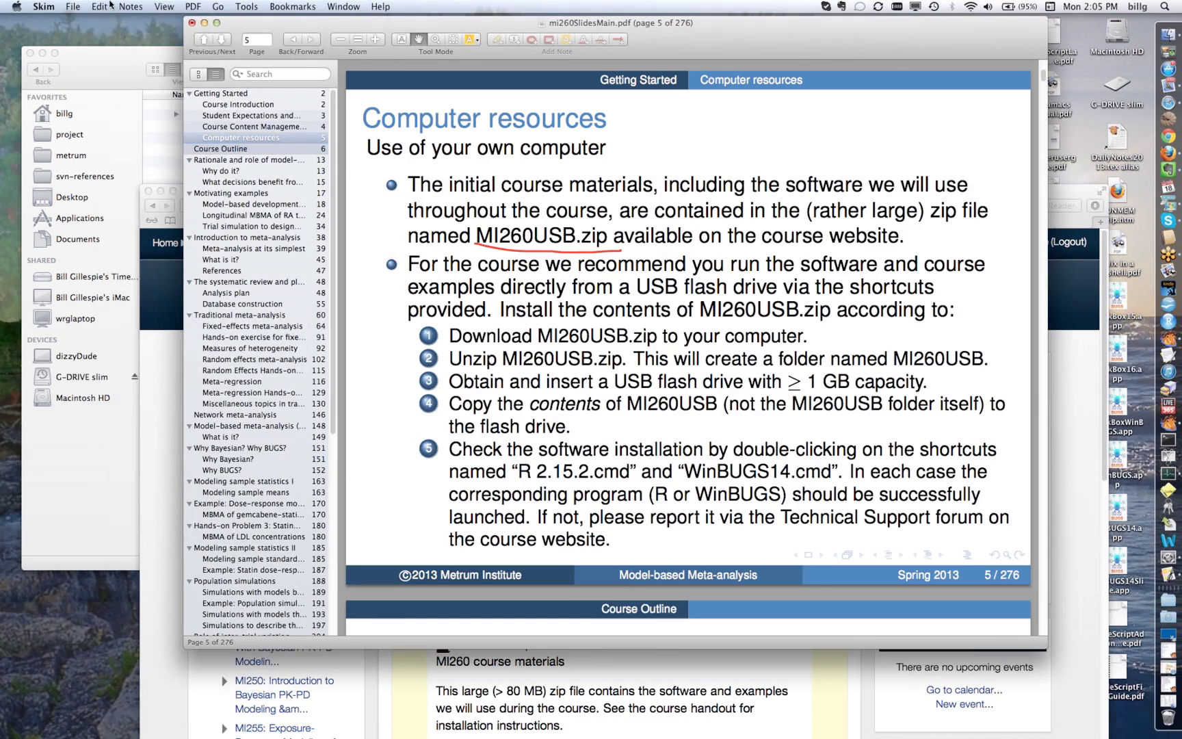
pyautogui.click(131, 7)
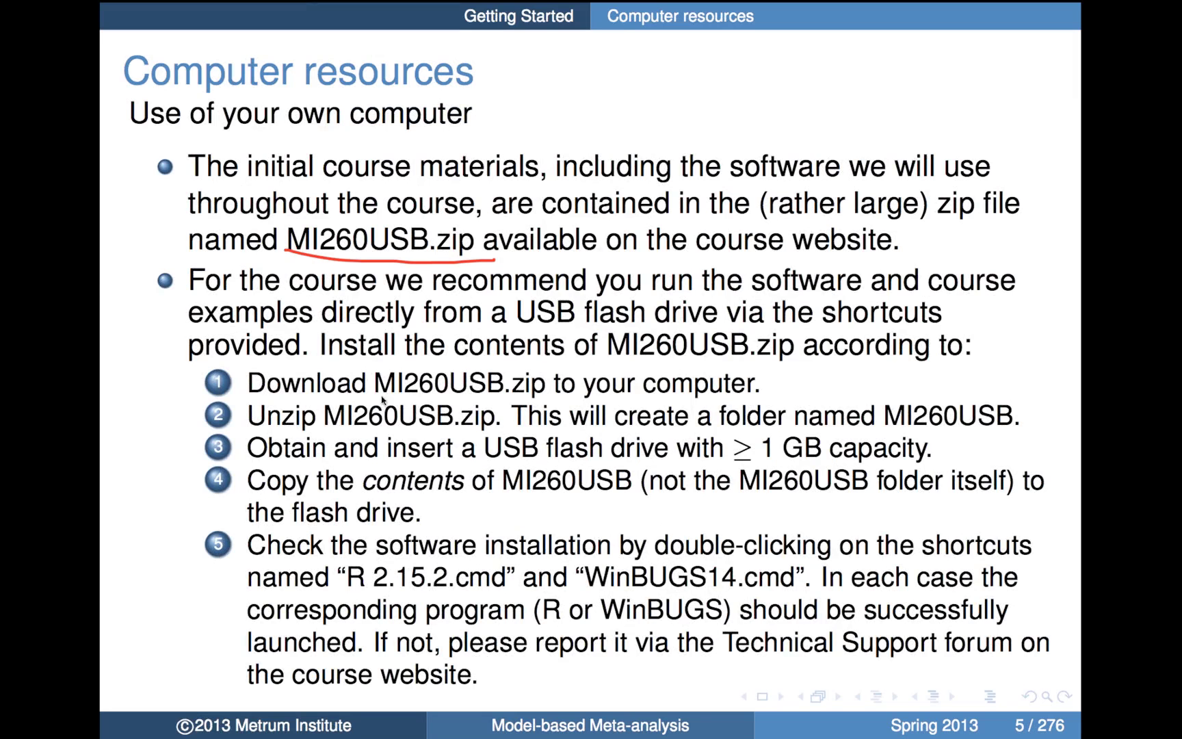
# Mark MI in the download step and underline Unzip in step 2 with the red pen.
pyautogui.moveTo(379, 394); pyautogui.dragTo(422, 400)
pyautogui.moveTo(249, 426); pyautogui.dragTo(312, 428)
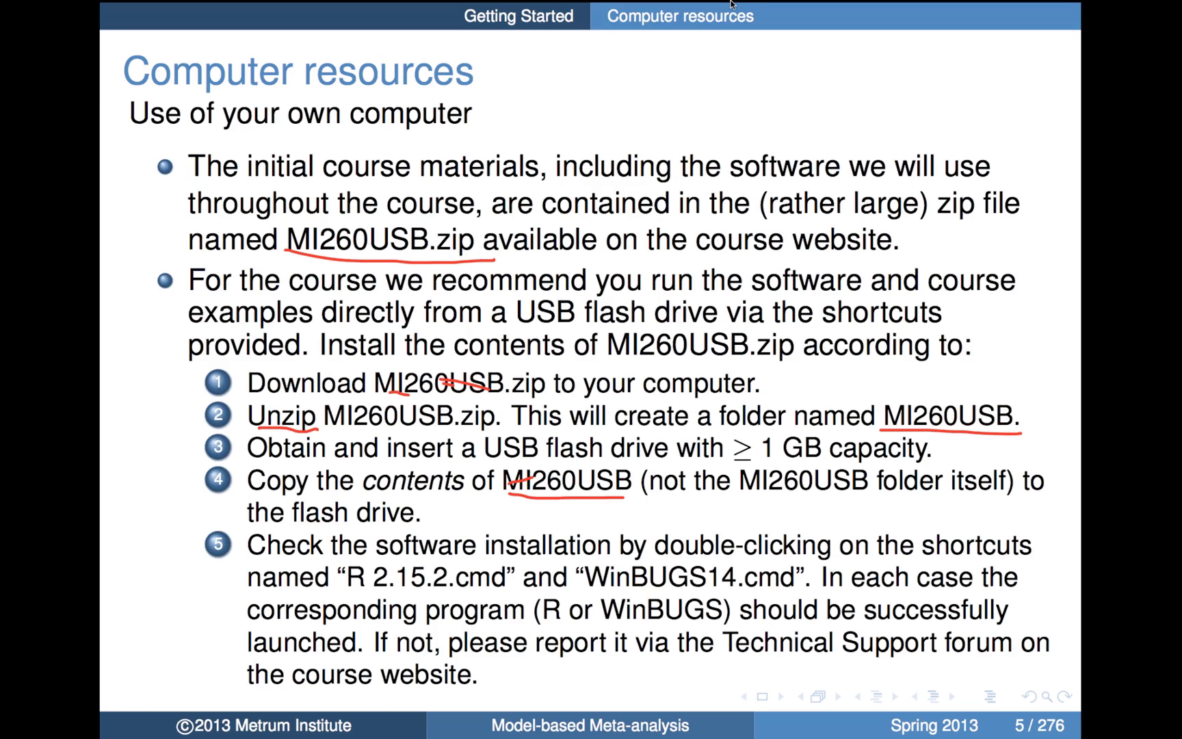
# Leave the presentation, hide Skim and make the Remote Desktop session fill the screen.
pyautogui.press('Escape')
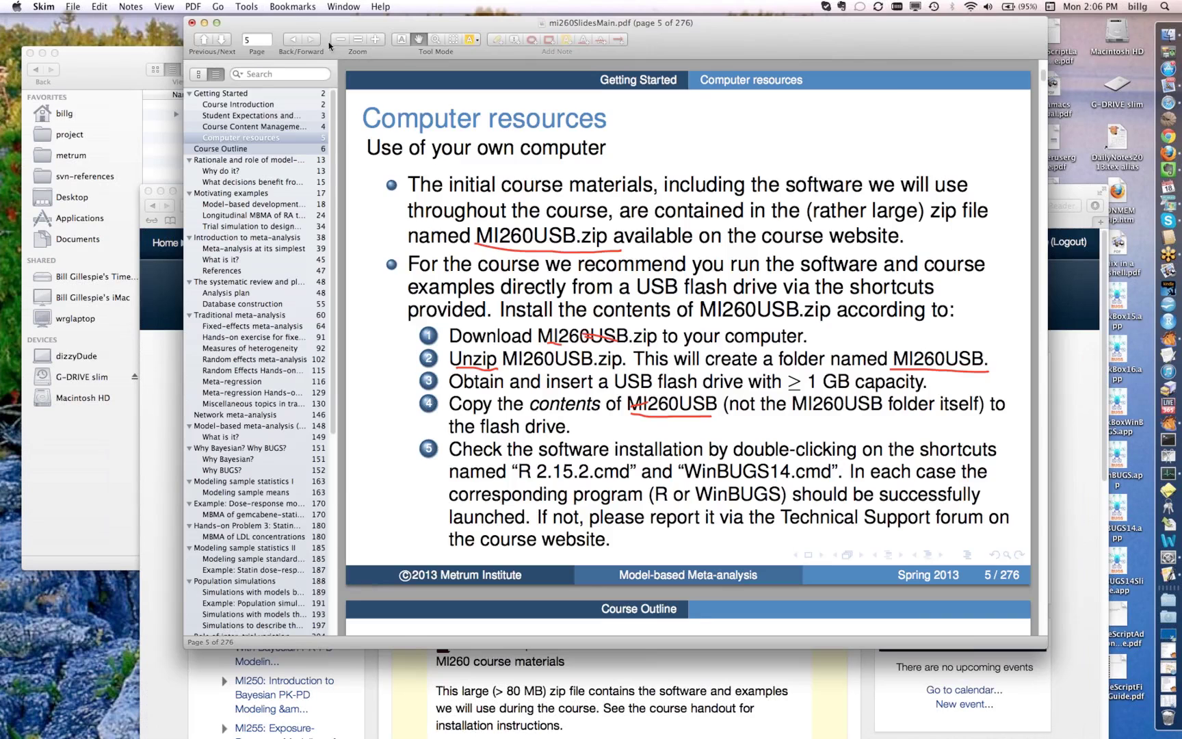
pyautogui.click(204, 22)
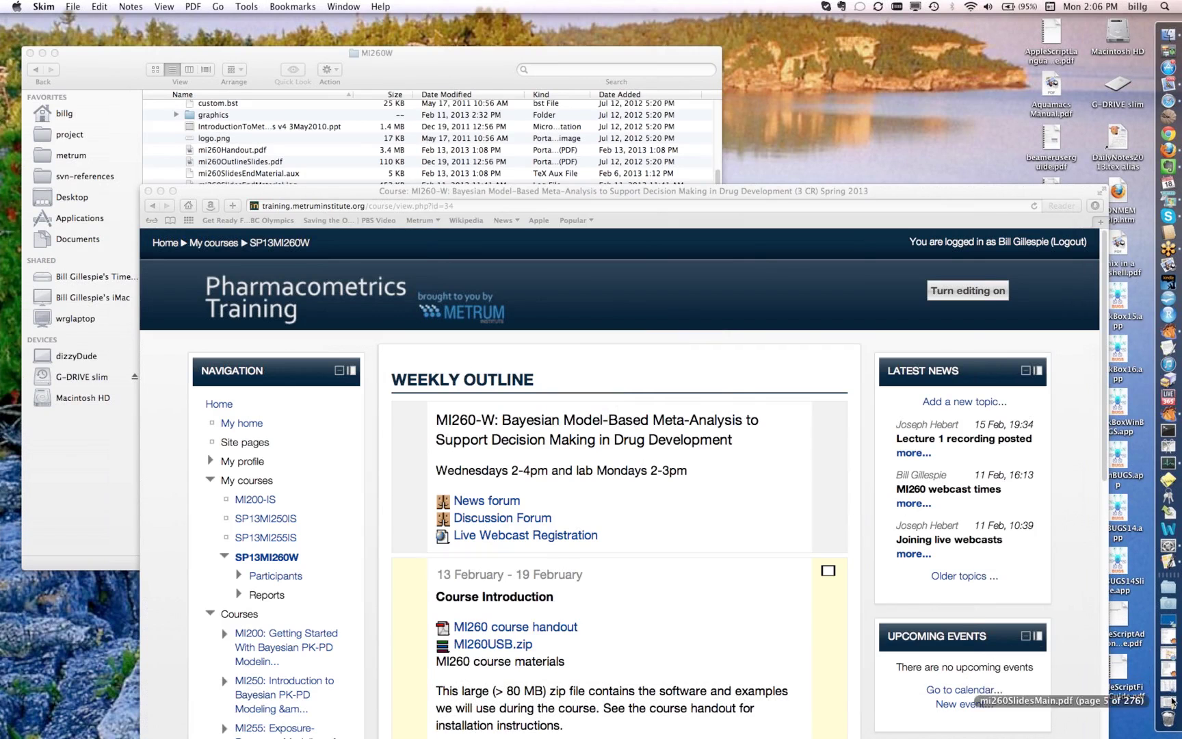
pyautogui.click(1170, 621)
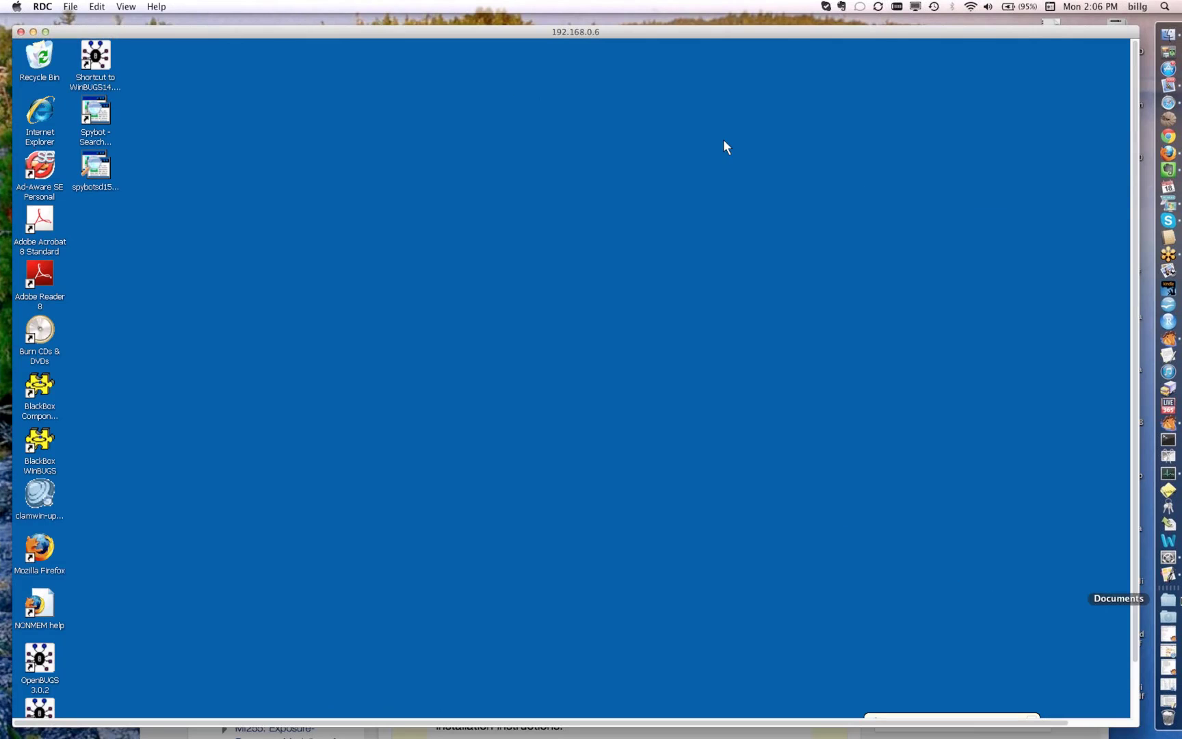
pyautogui.click(98, 6)
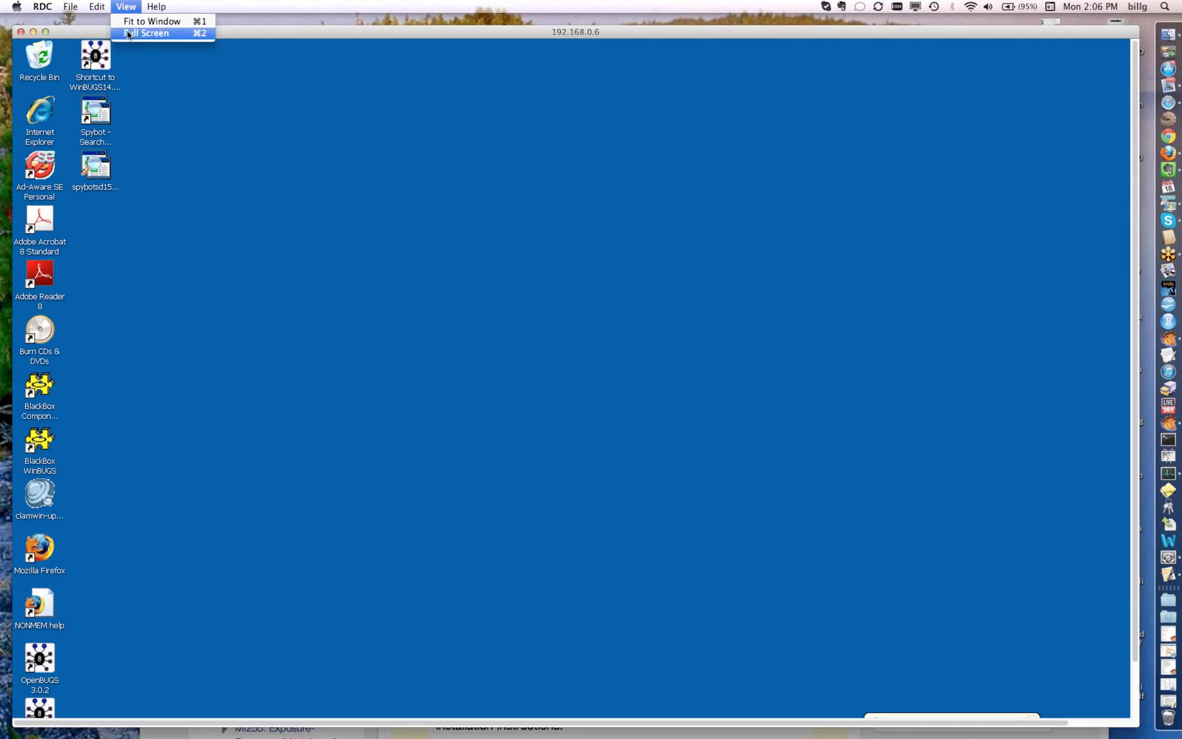
pyautogui.click(146, 37)
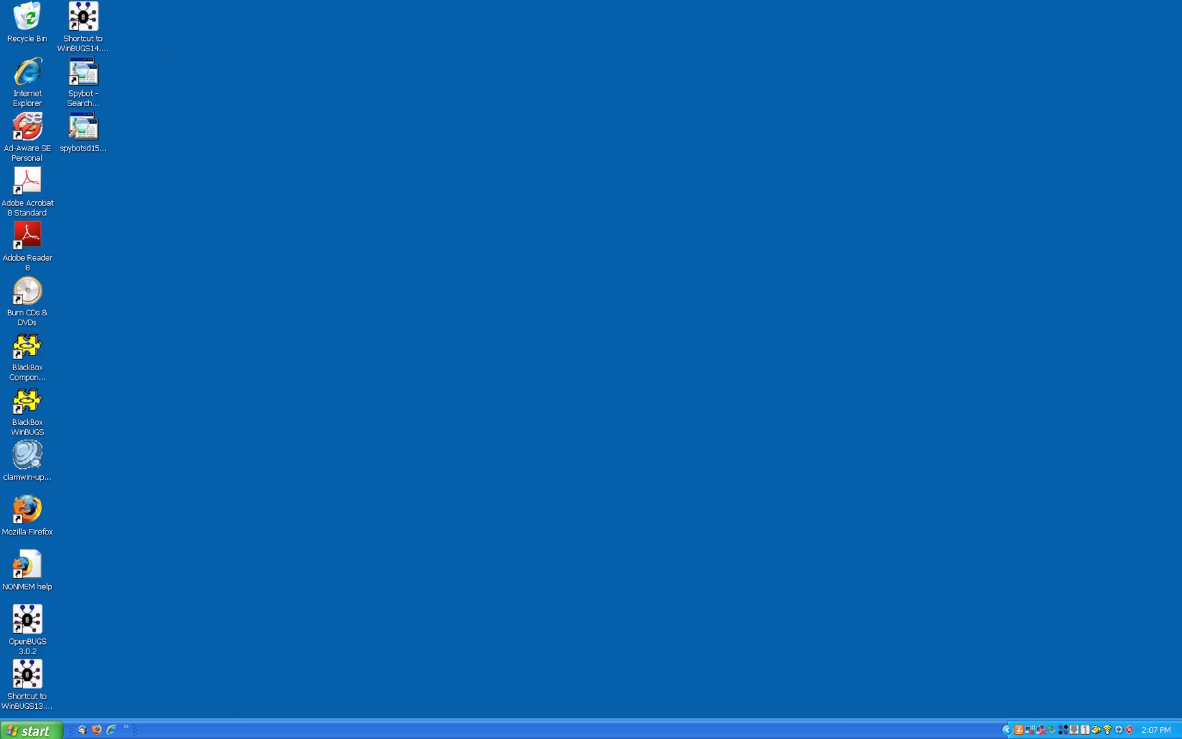
# Explore My Computer from the Start menu in a folder window listing the PATRIOT (E:) drive.
pyautogui.click(33, 730)
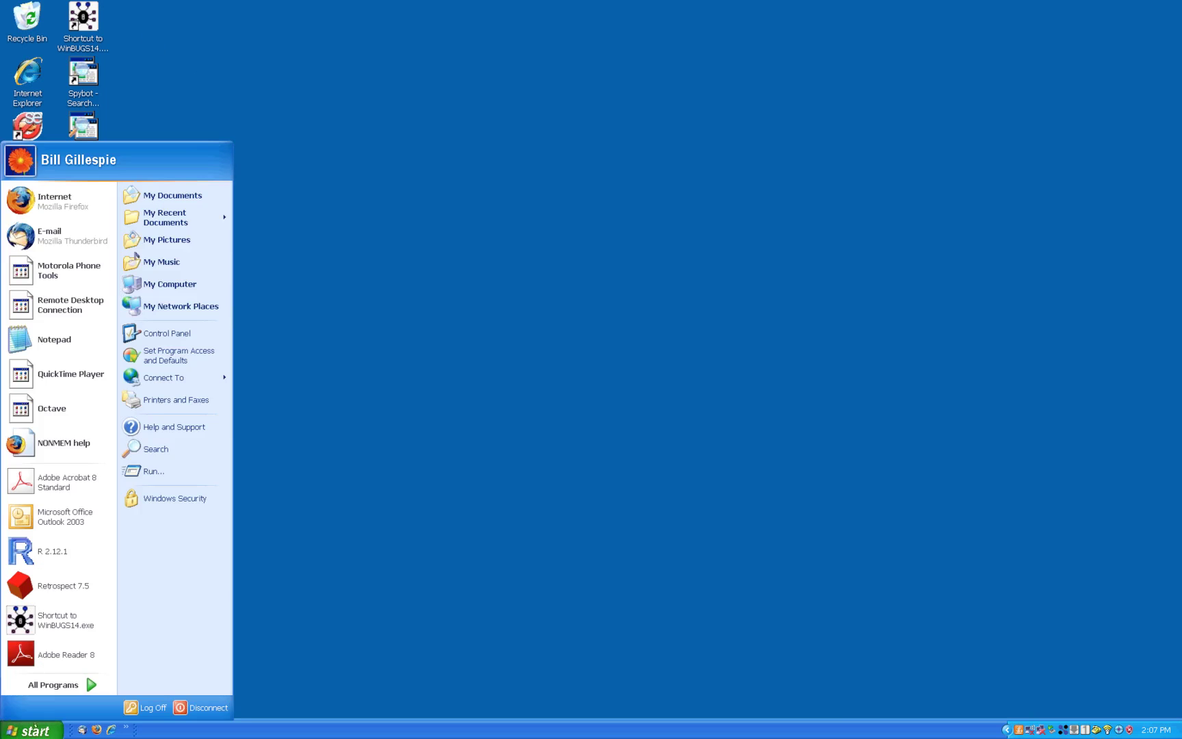
pyautogui.rightClick(186, 289)
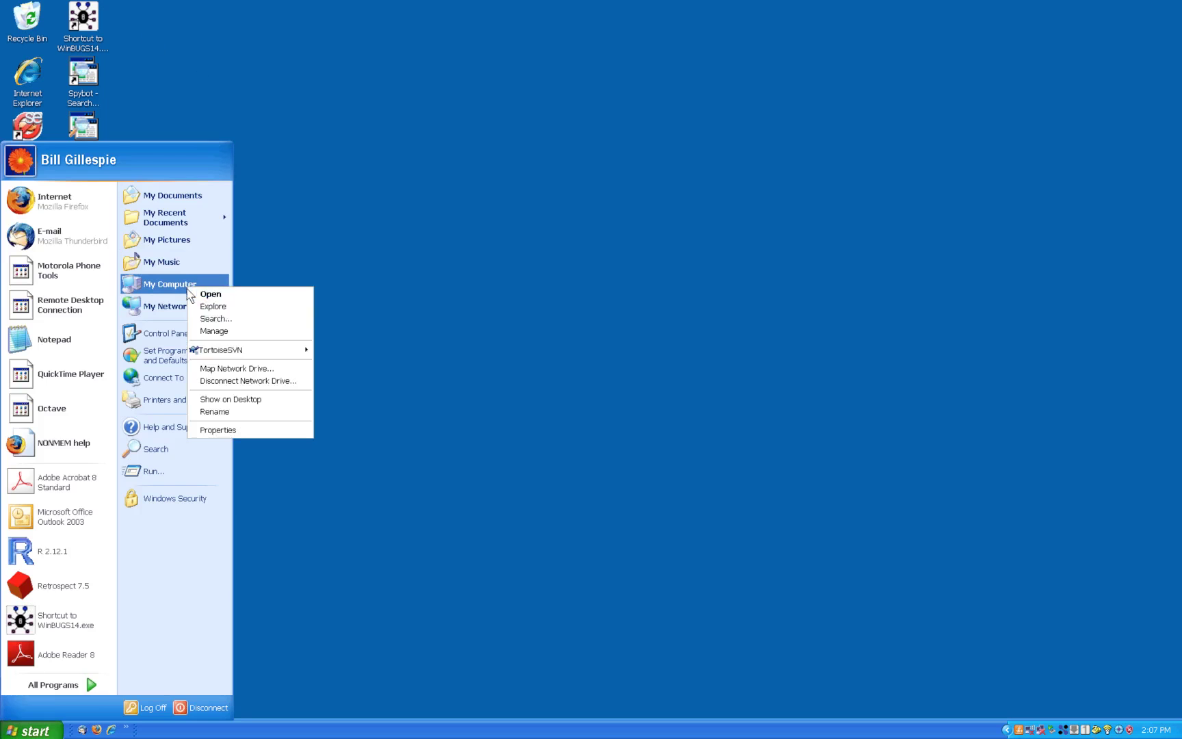
pyautogui.click(227, 314)
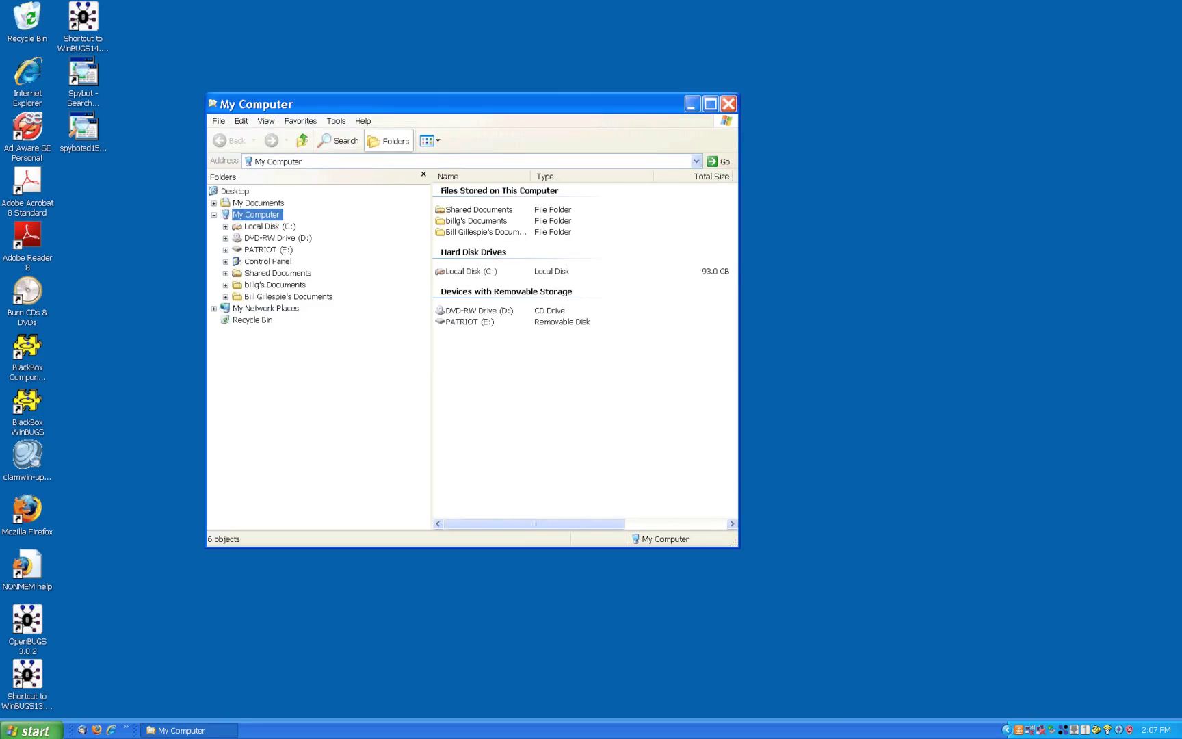
pyautogui.moveTo(440, 98); pyautogui.dragTo(544, 104)
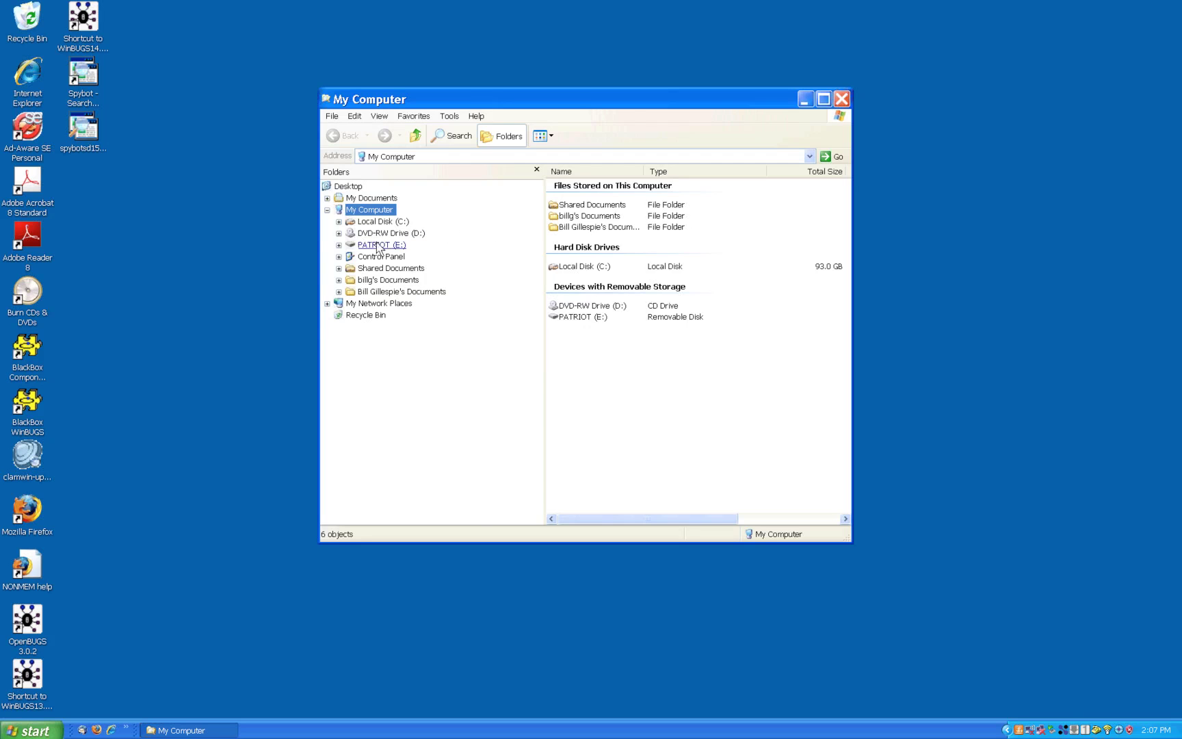
# Expand PATRIOT (E:) in the Folders tree and list its MI260 and Program Files folders and scripts.
pyautogui.click(340, 245)
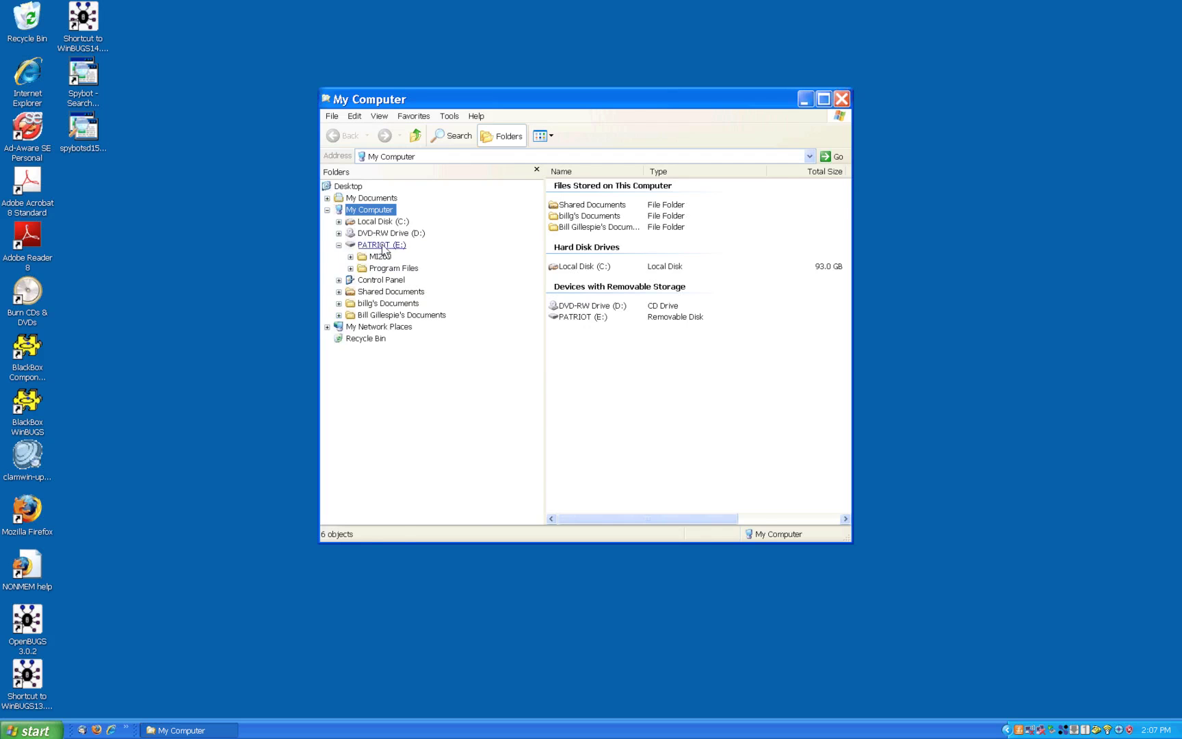
pyautogui.click(382, 245)
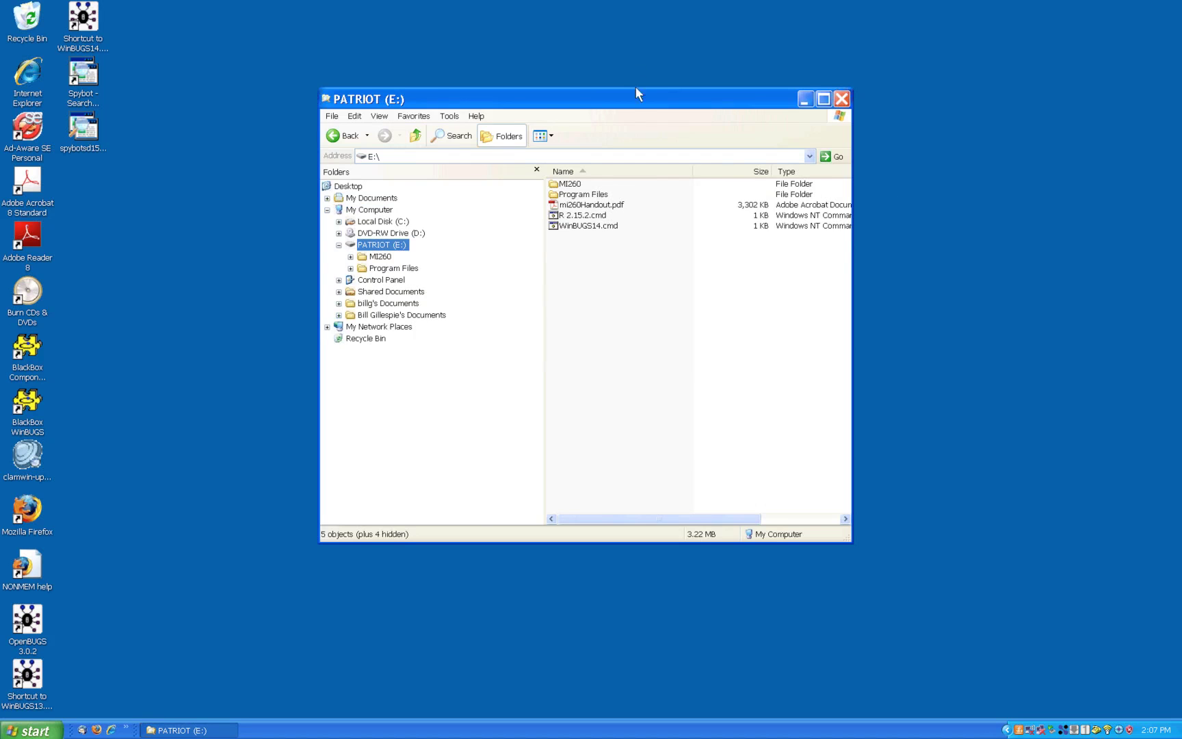
pyautogui.moveTo(637, 93); pyautogui.dragTo(506, 76)
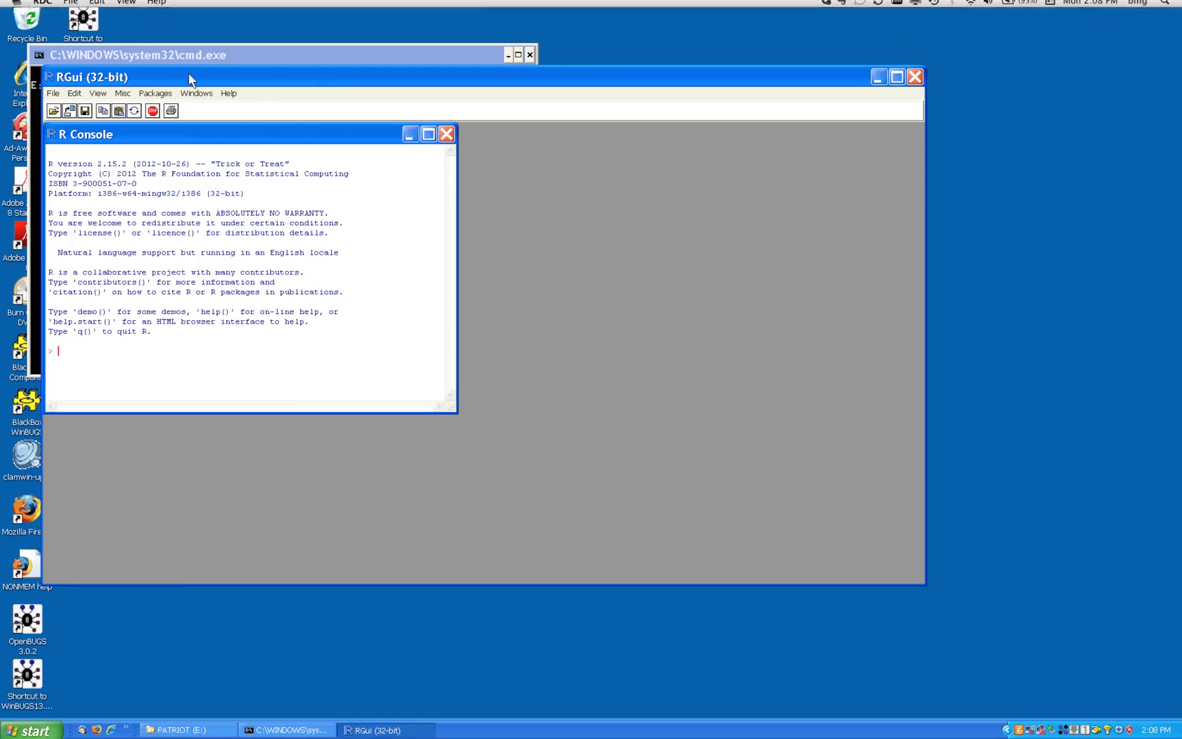
pyautogui.moveTo(188, 74); pyautogui.dragTo(448, 92)
pyautogui.click(283, 88)
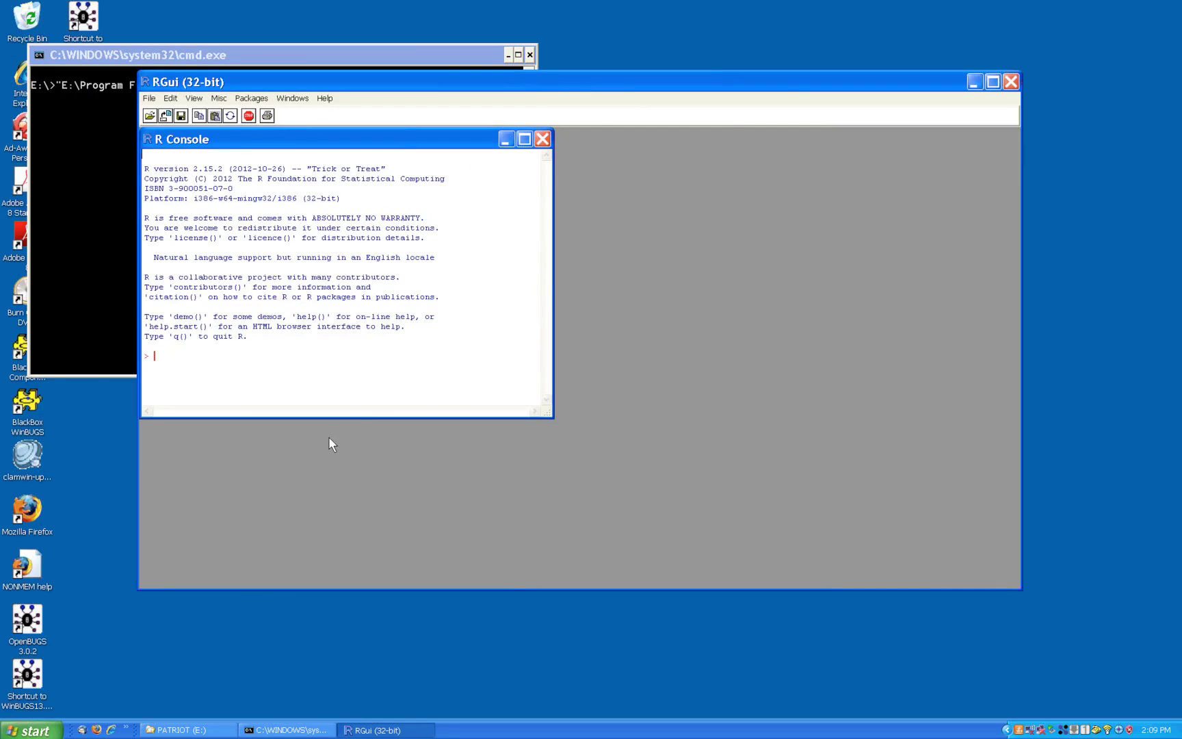
pyautogui.click(134, 92)
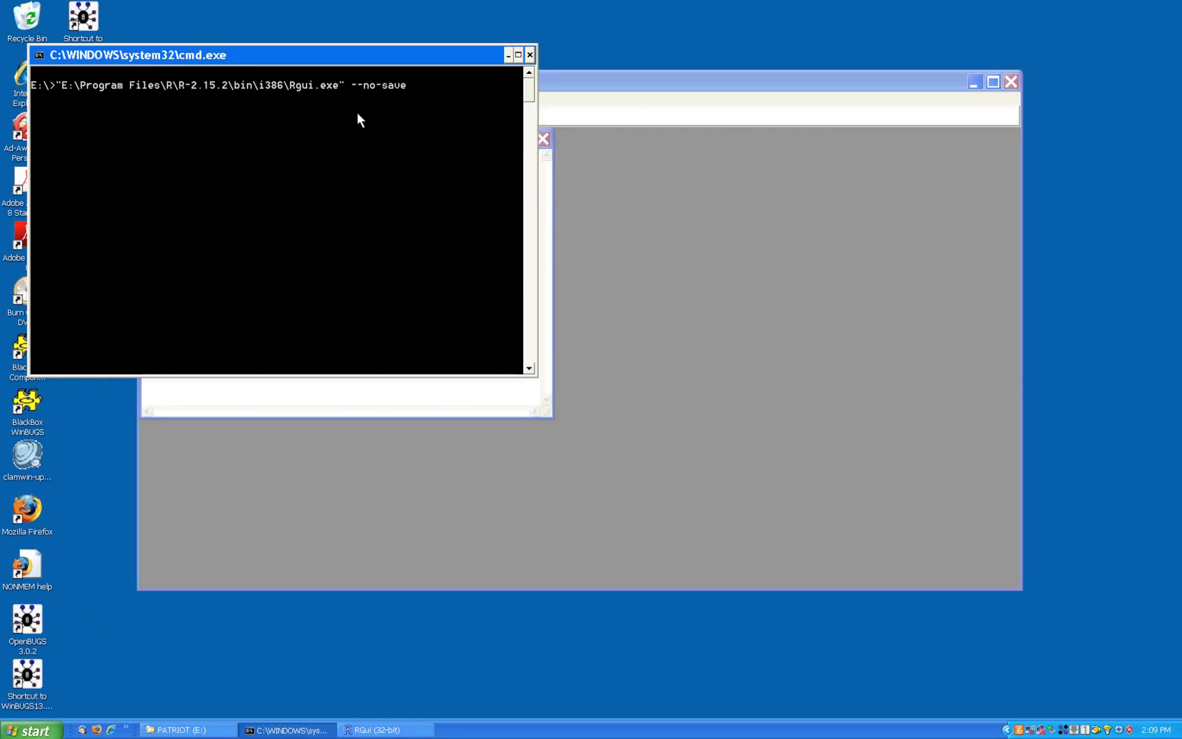
pyautogui.click(663, 183)
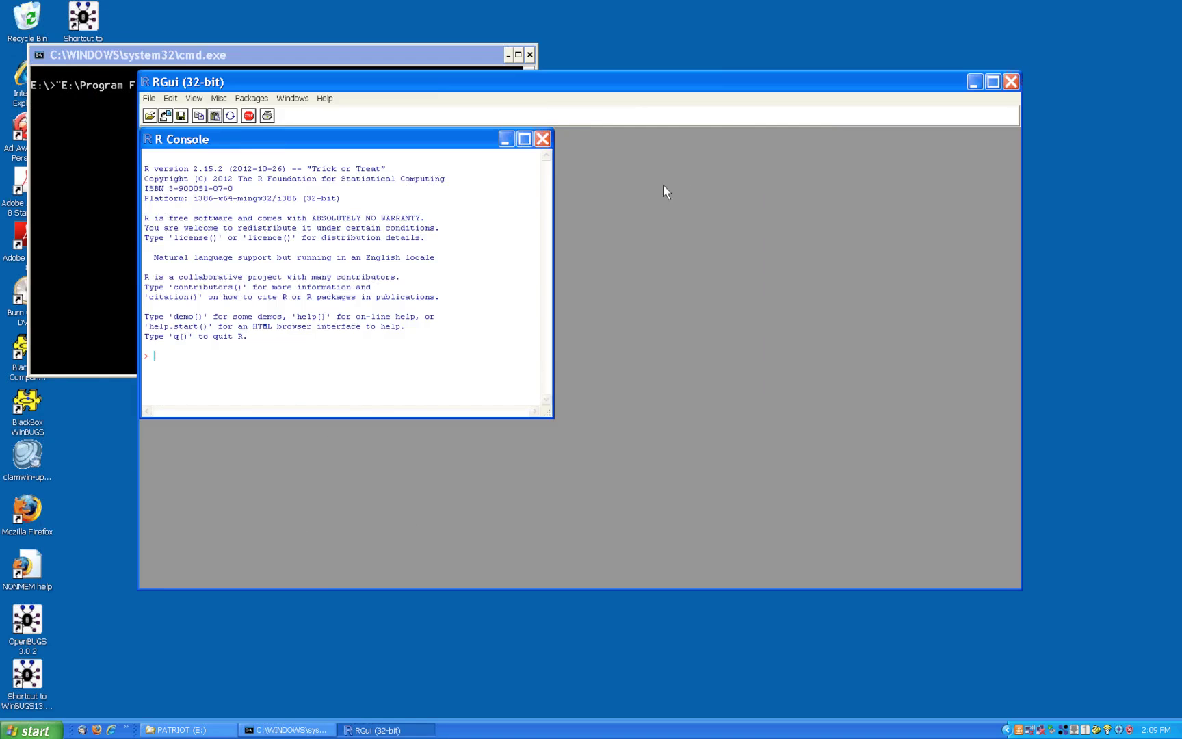
pyautogui.click(149, 98)
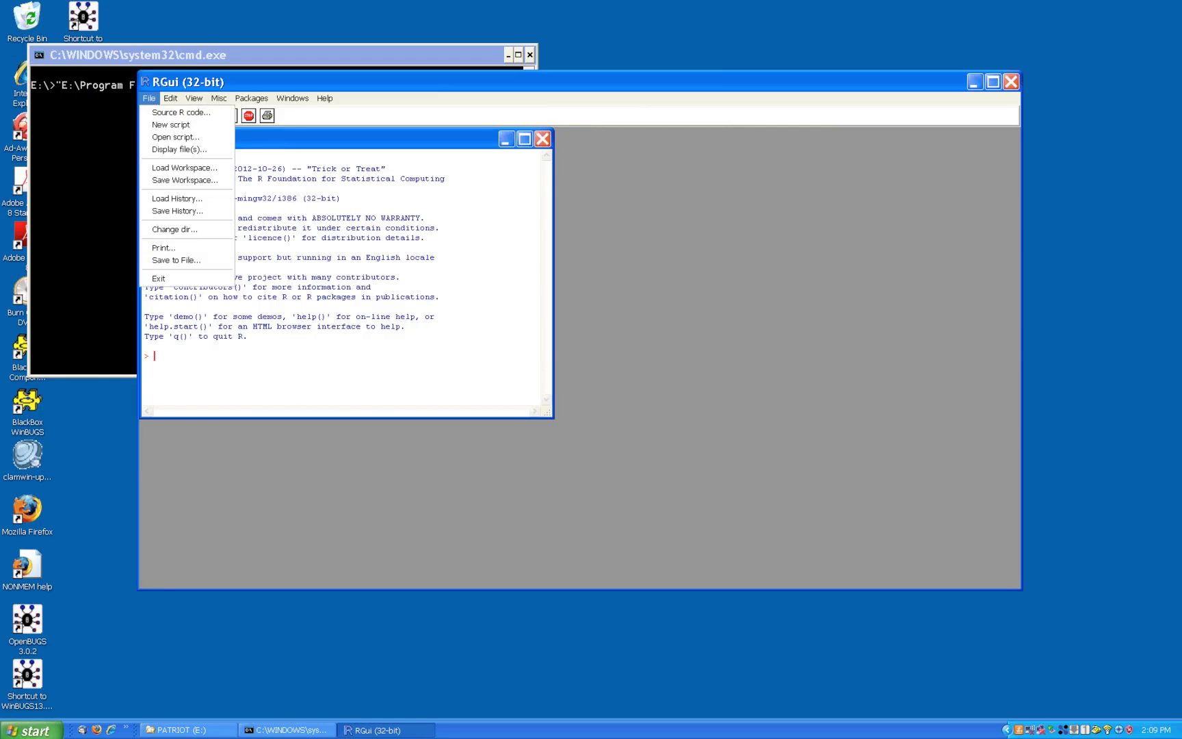
pyautogui.click(179, 278)
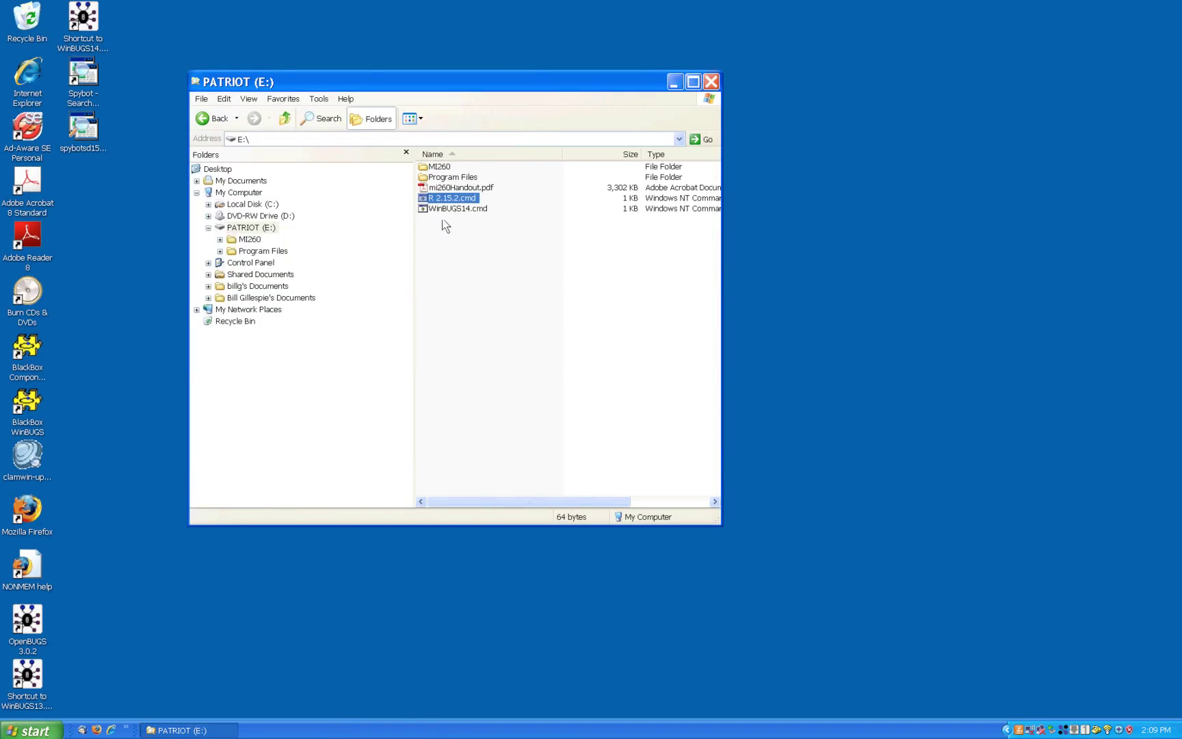
pyautogui.click(470, 210)
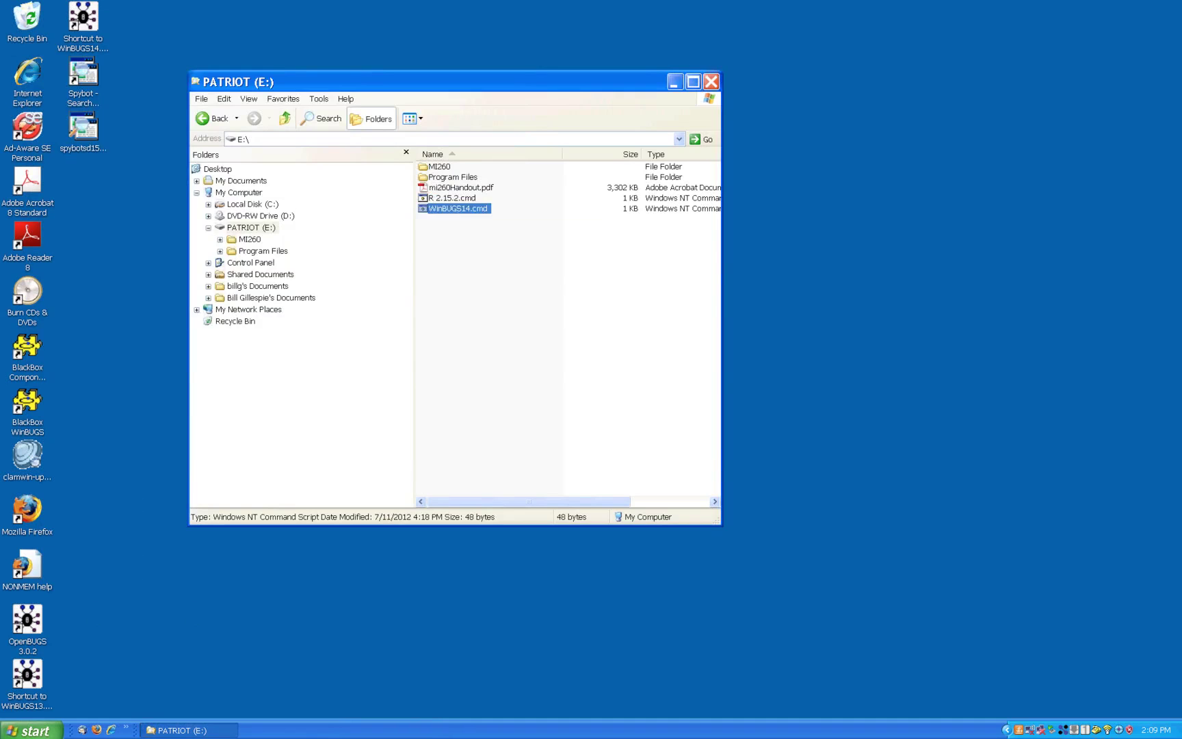
pyautogui.doubleClick(454, 210)
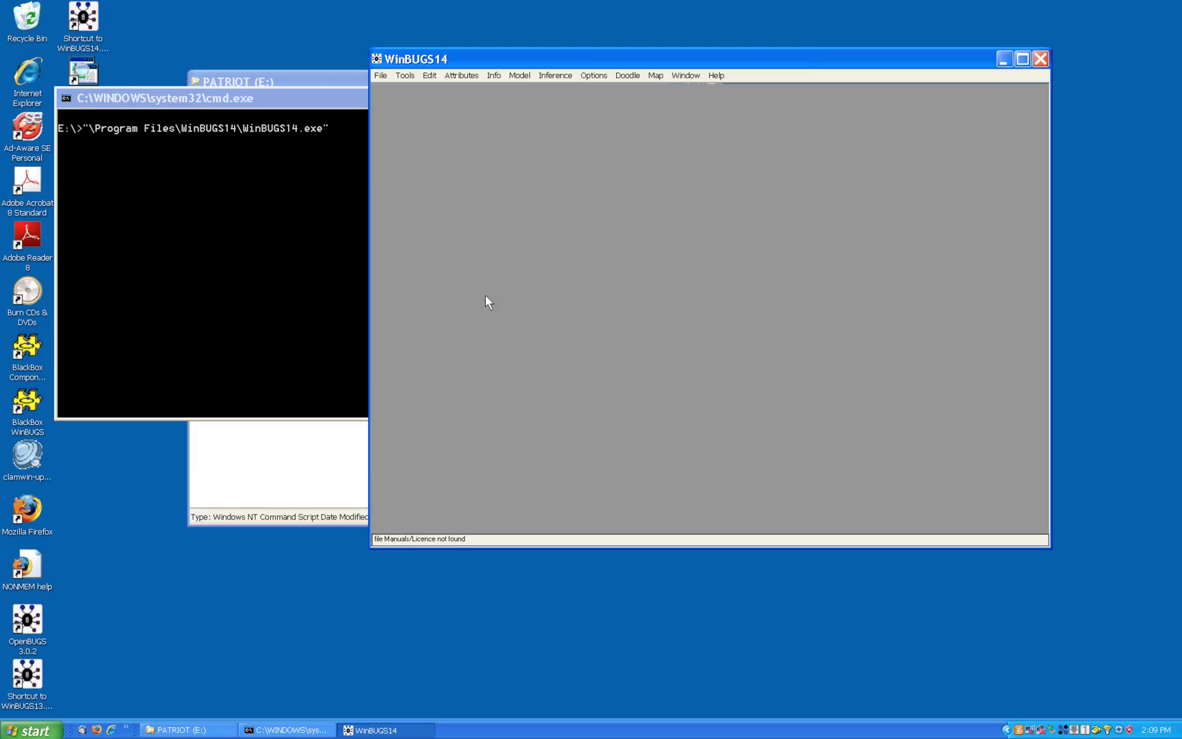
pyautogui.click(380, 76)
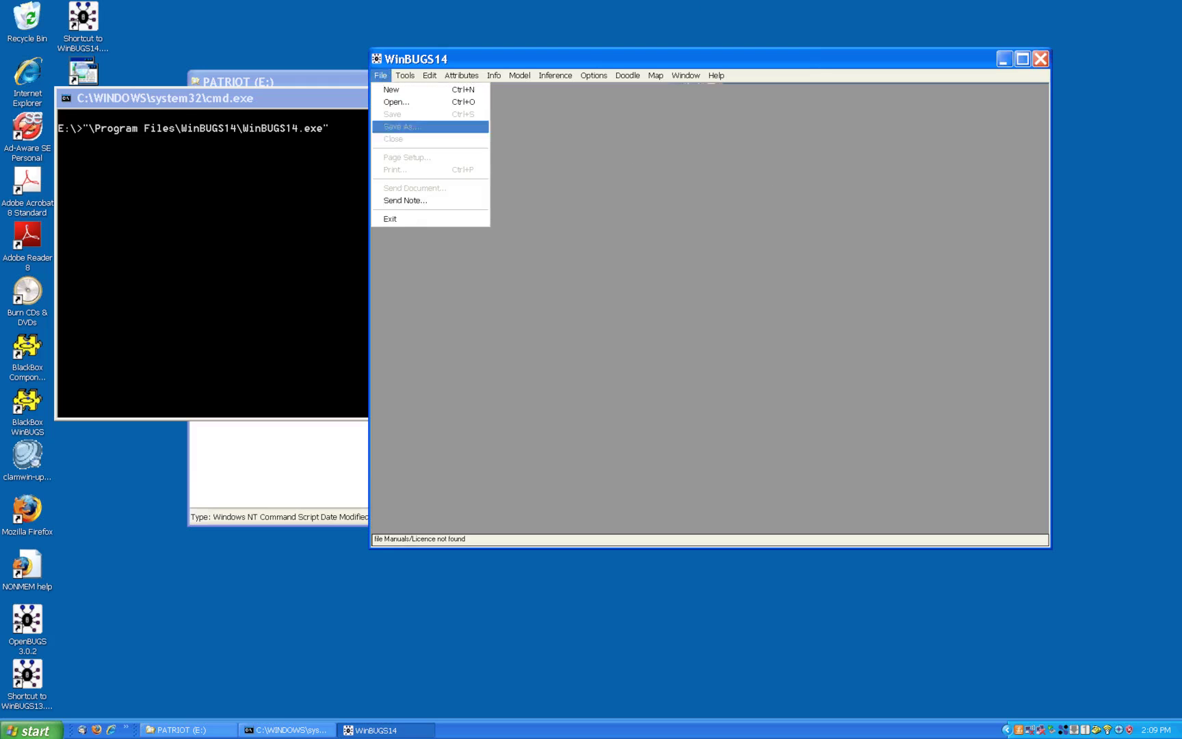
pyautogui.click(401, 219)
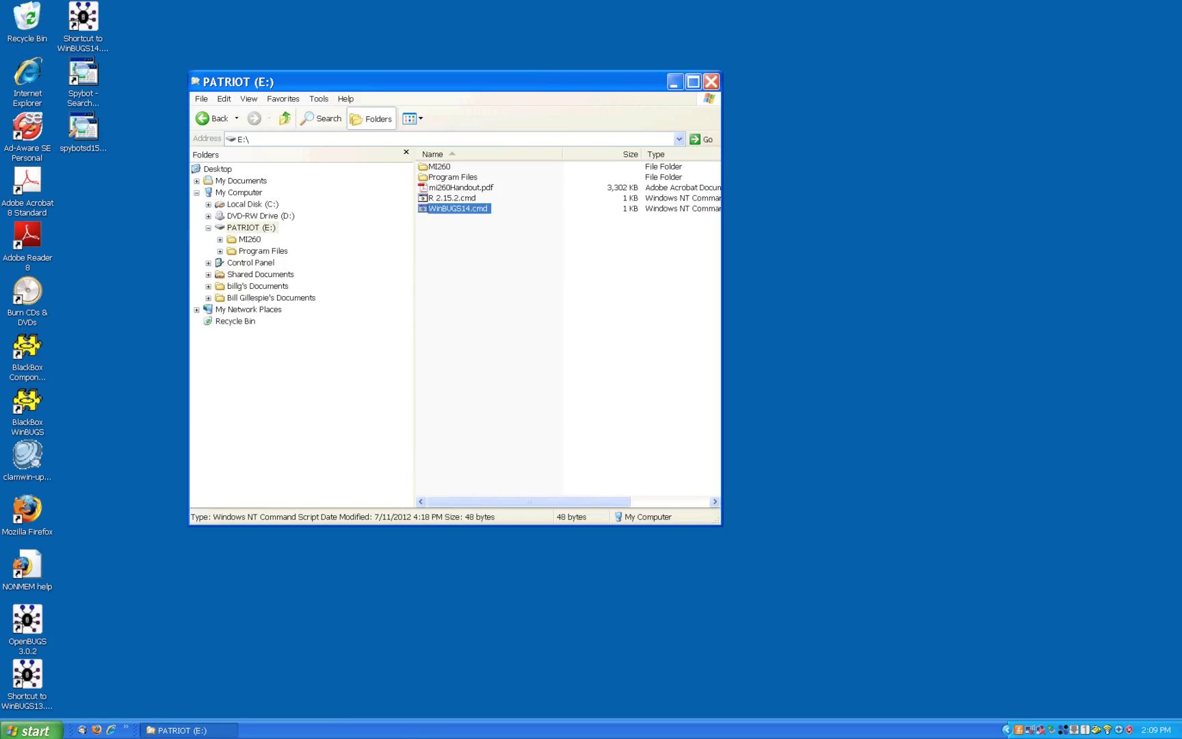
# Expand the MI260 folder and browse into bugsTools to see its R files.
pyautogui.click(220, 239)
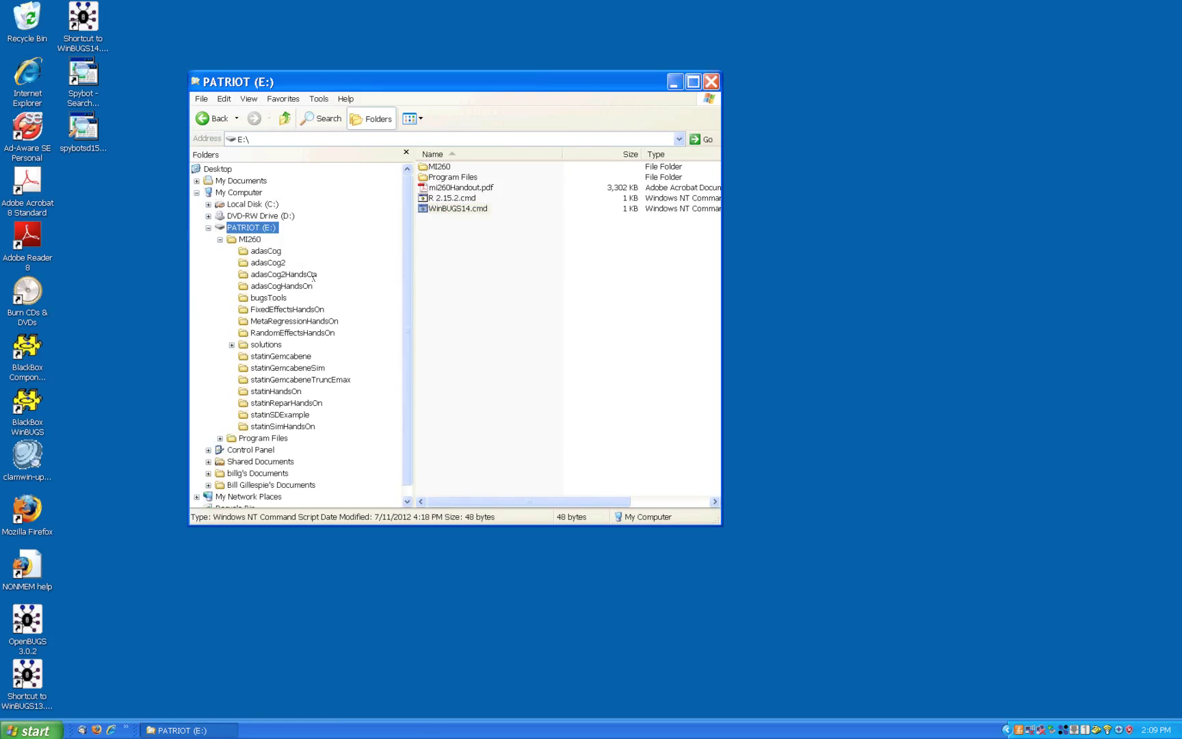
pyautogui.click(252, 239)
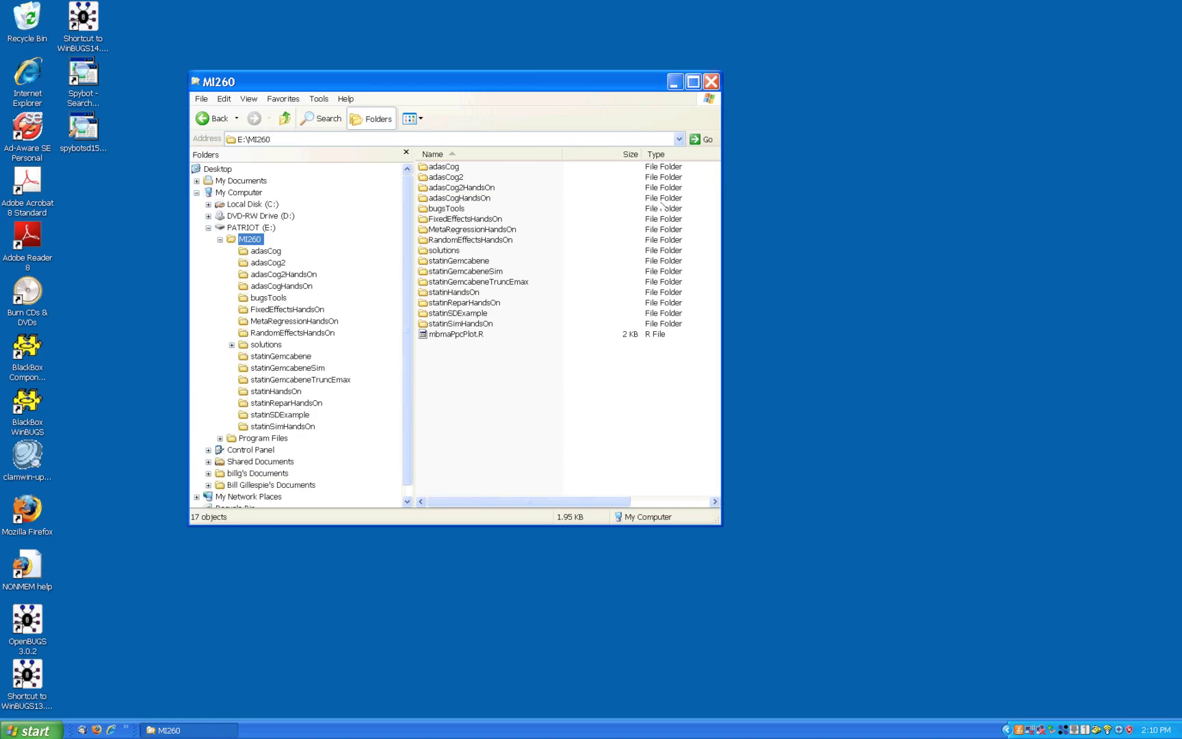
pyautogui.click(442, 210)
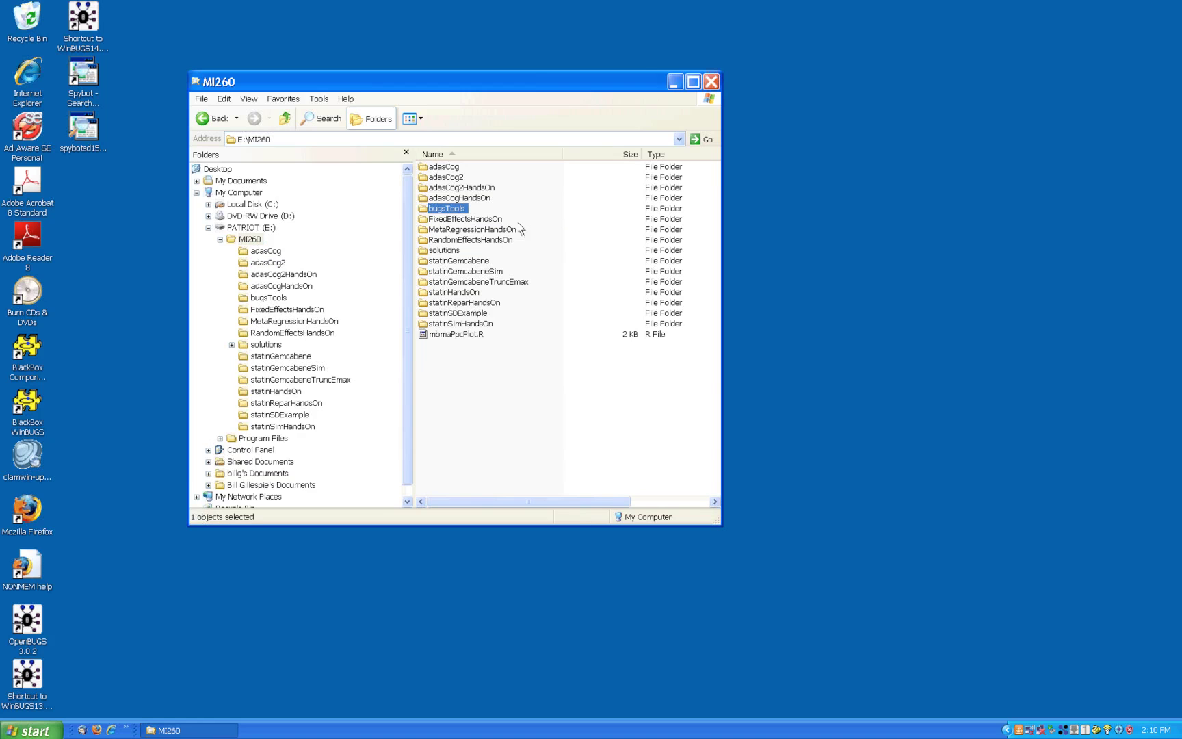
pyautogui.click(268, 298)
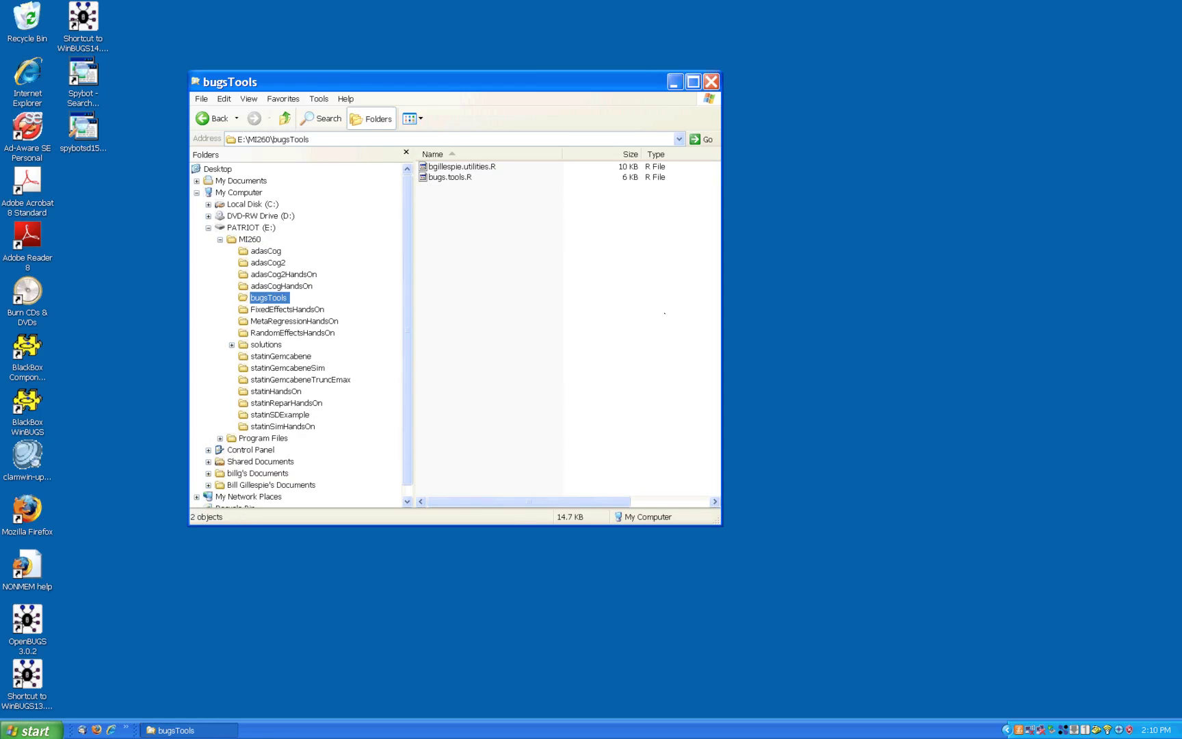
# Peek into the solutions folder, collapse it and return to the PATRIOT drive's top level.
pyautogui.click(261, 349)
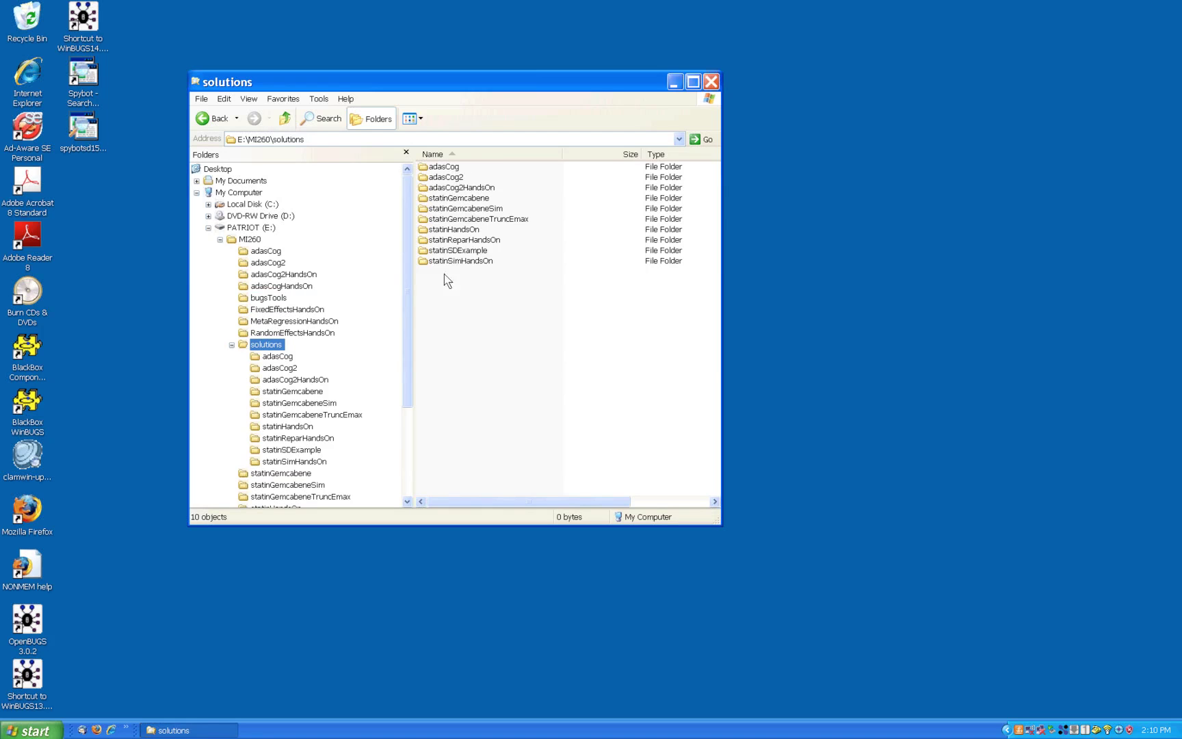
pyautogui.click(231, 344)
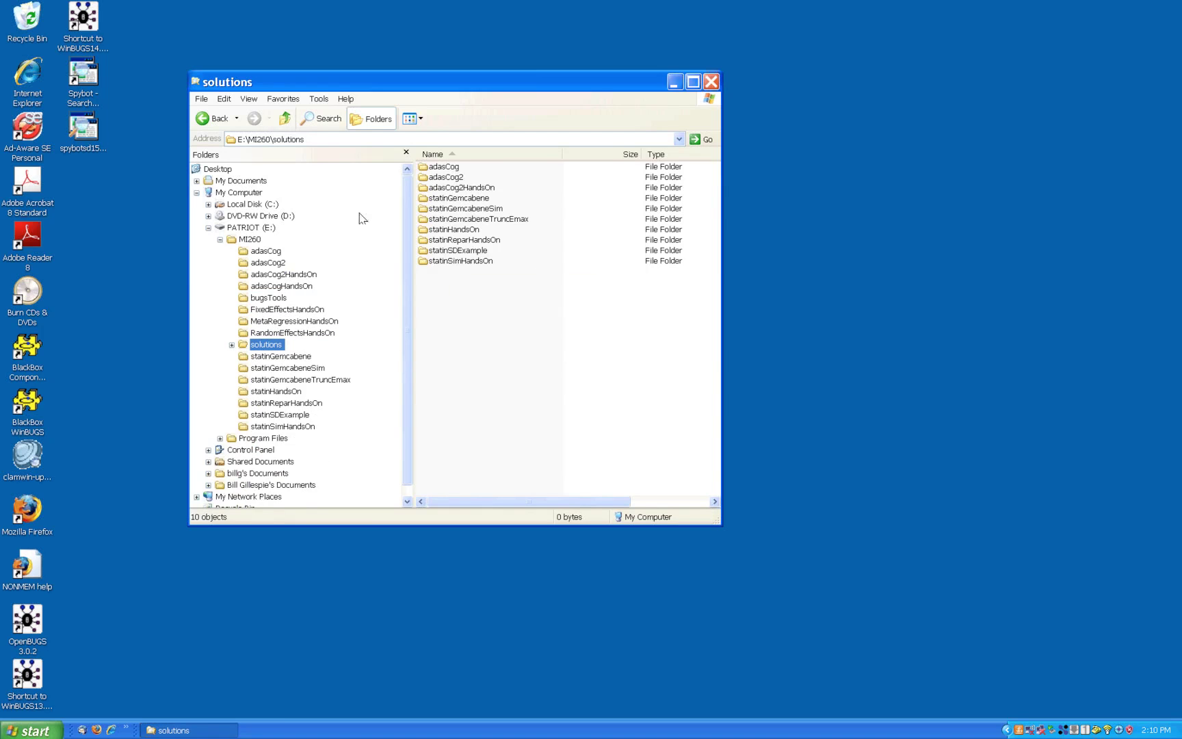
pyautogui.click(253, 228)
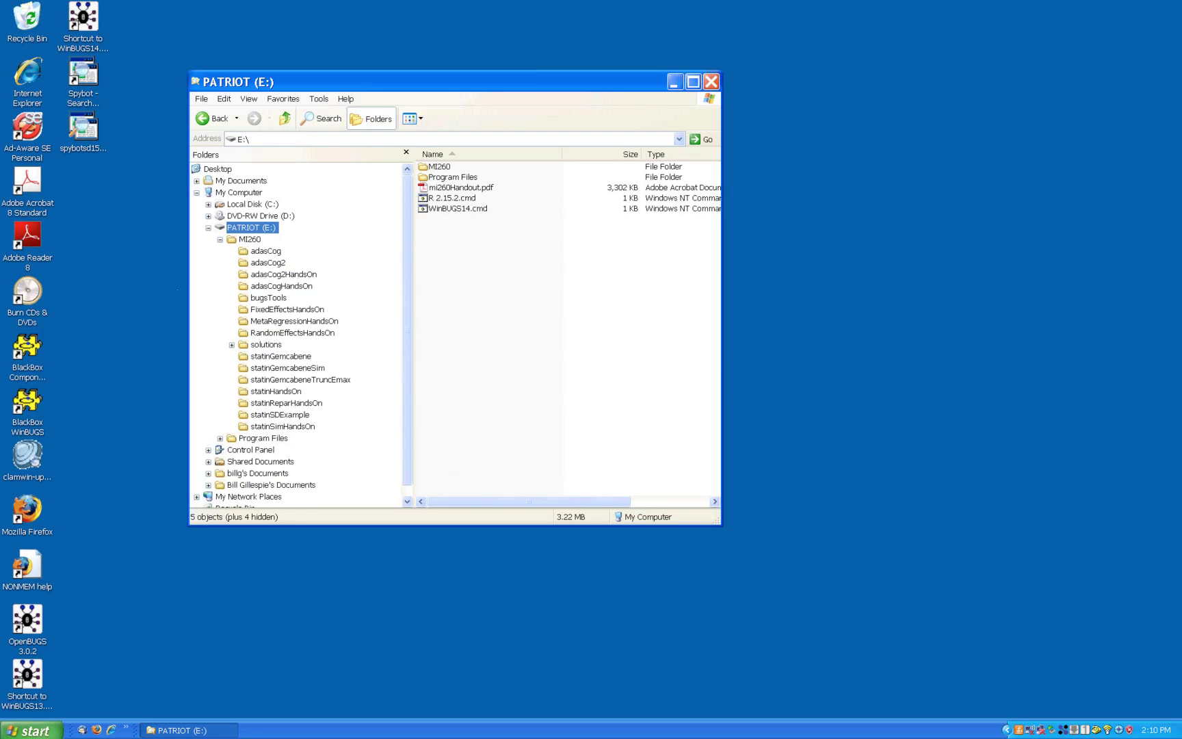
# List the R and WinBUGS14 folders inside Program Files, then collapse it again.
pyautogui.click(219, 438)
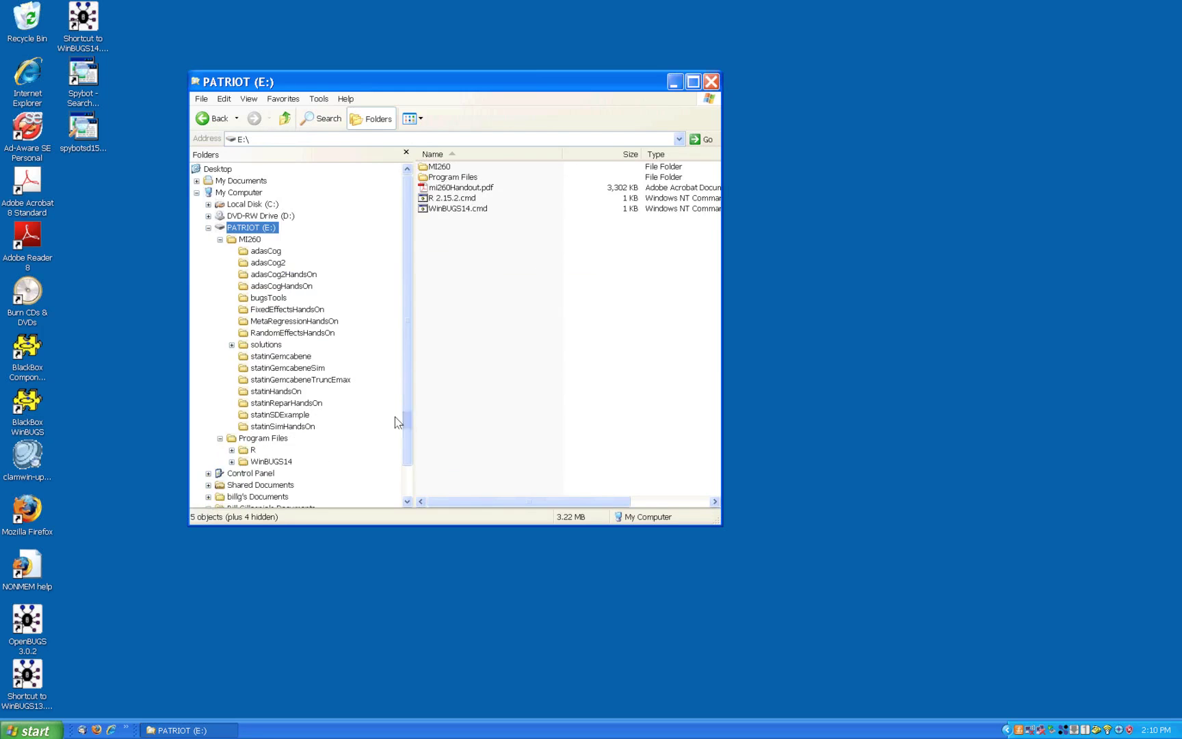
pyautogui.scroll(-1, 406, 387)
pyautogui.click(278, 403)
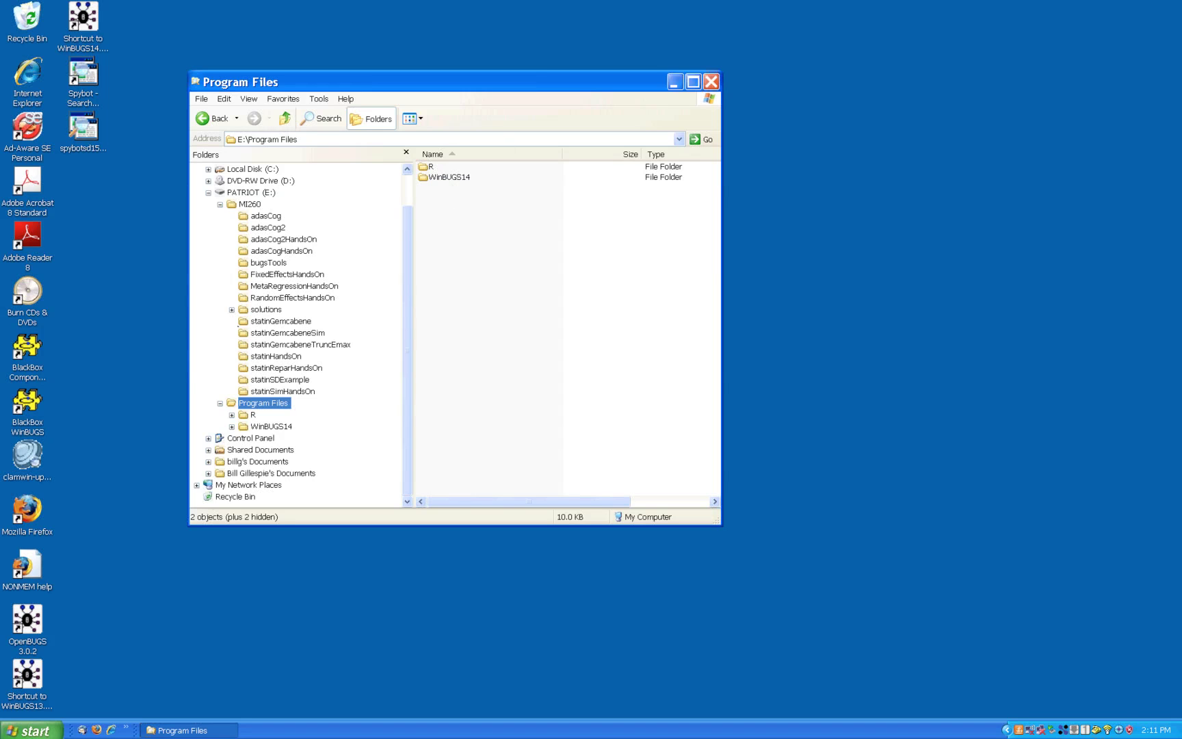
pyautogui.click(220, 404)
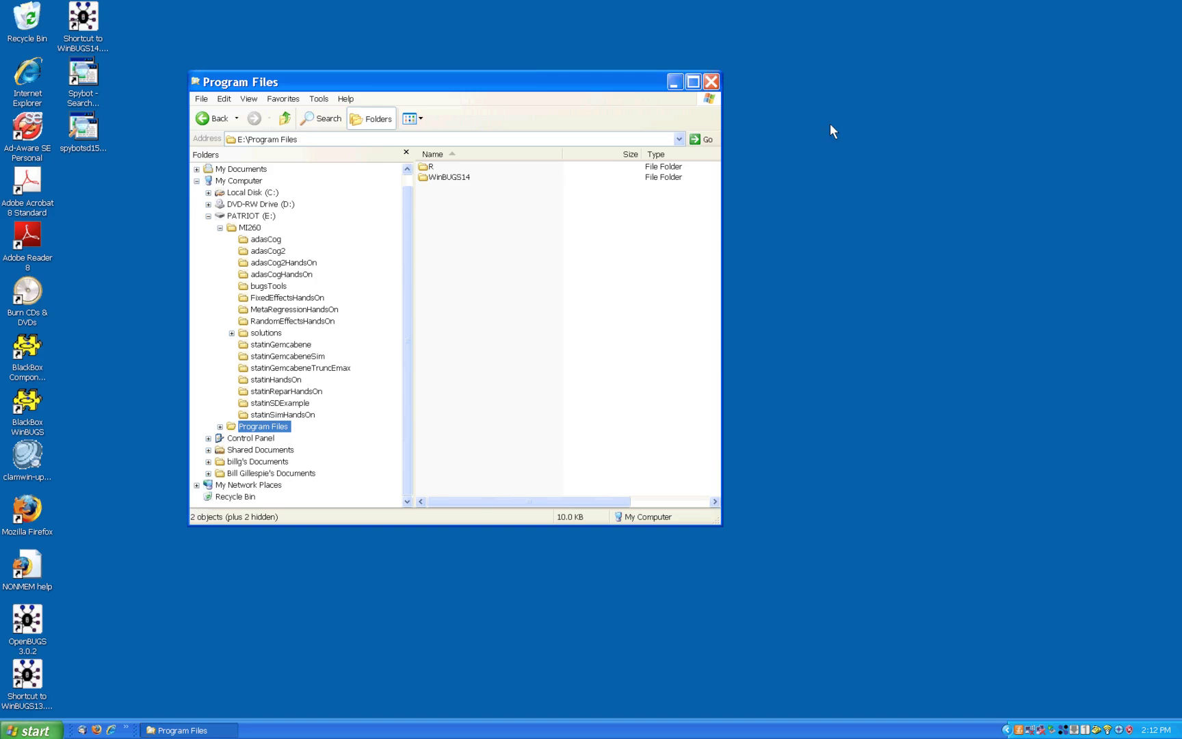
# Browse MI260's FixedEffectsHandsOn folder, return to the drive root and select R 2.15.2.cmd.
pyautogui.click(254, 215)
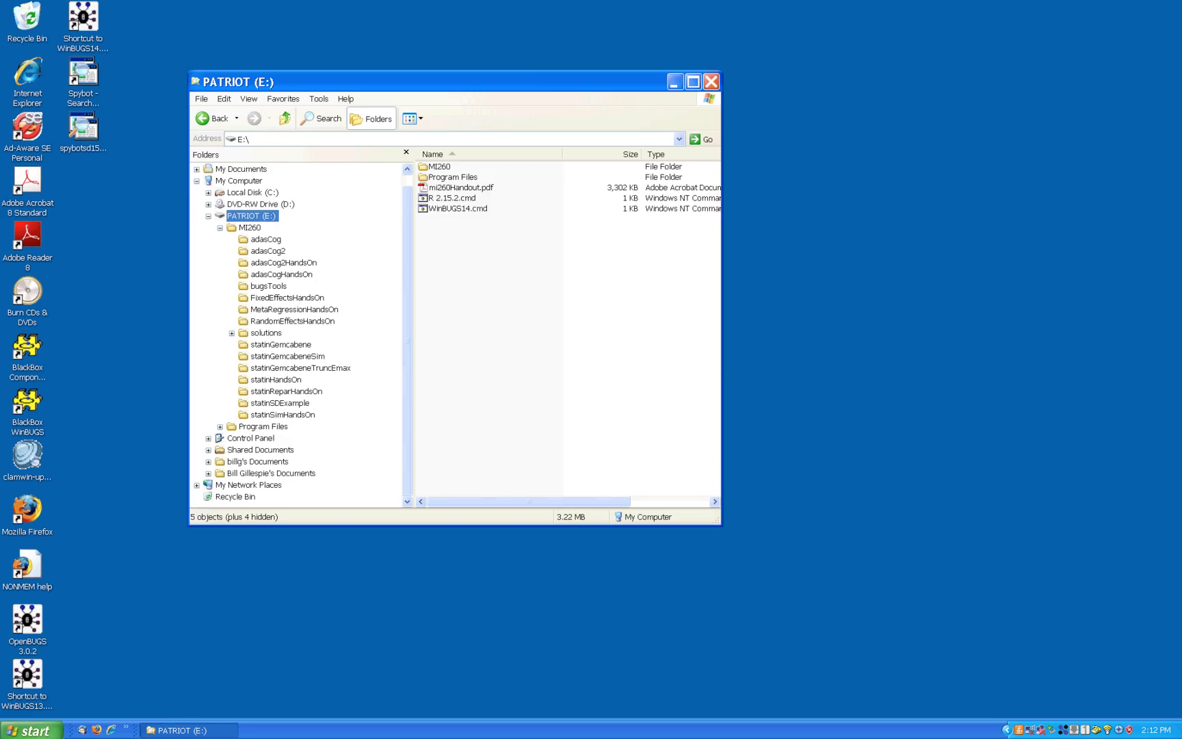
pyautogui.click(250, 227)
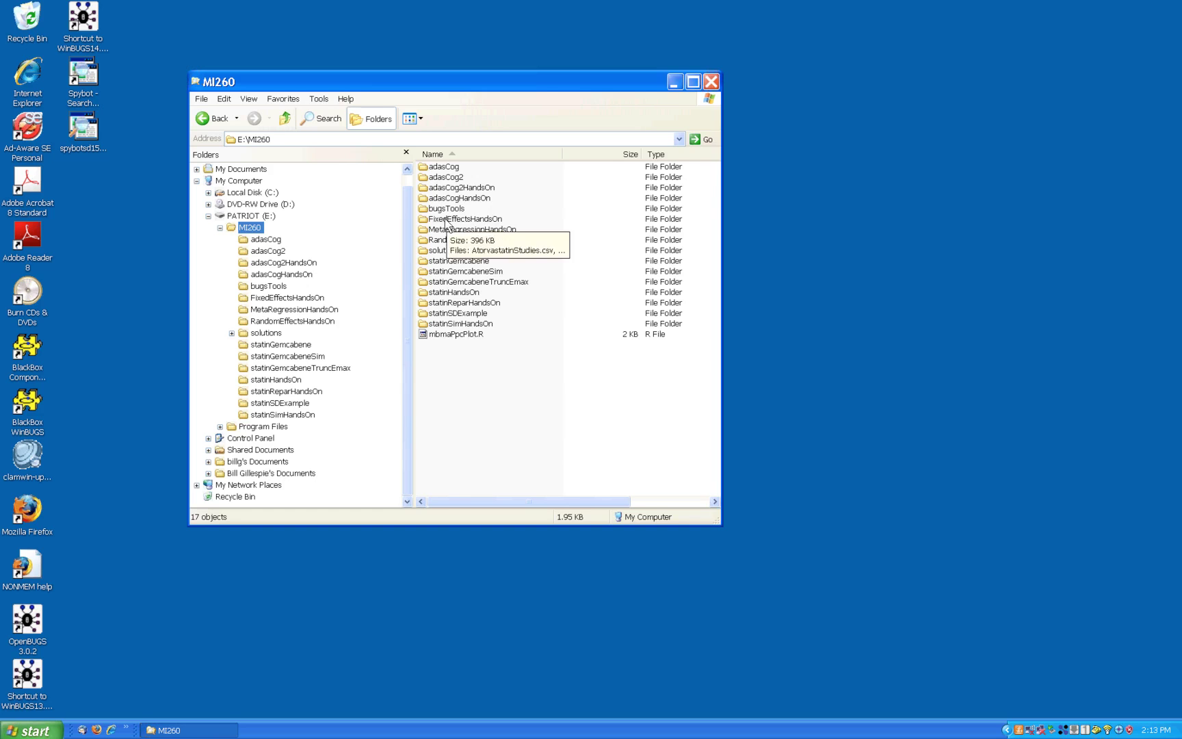
pyautogui.click(283, 298)
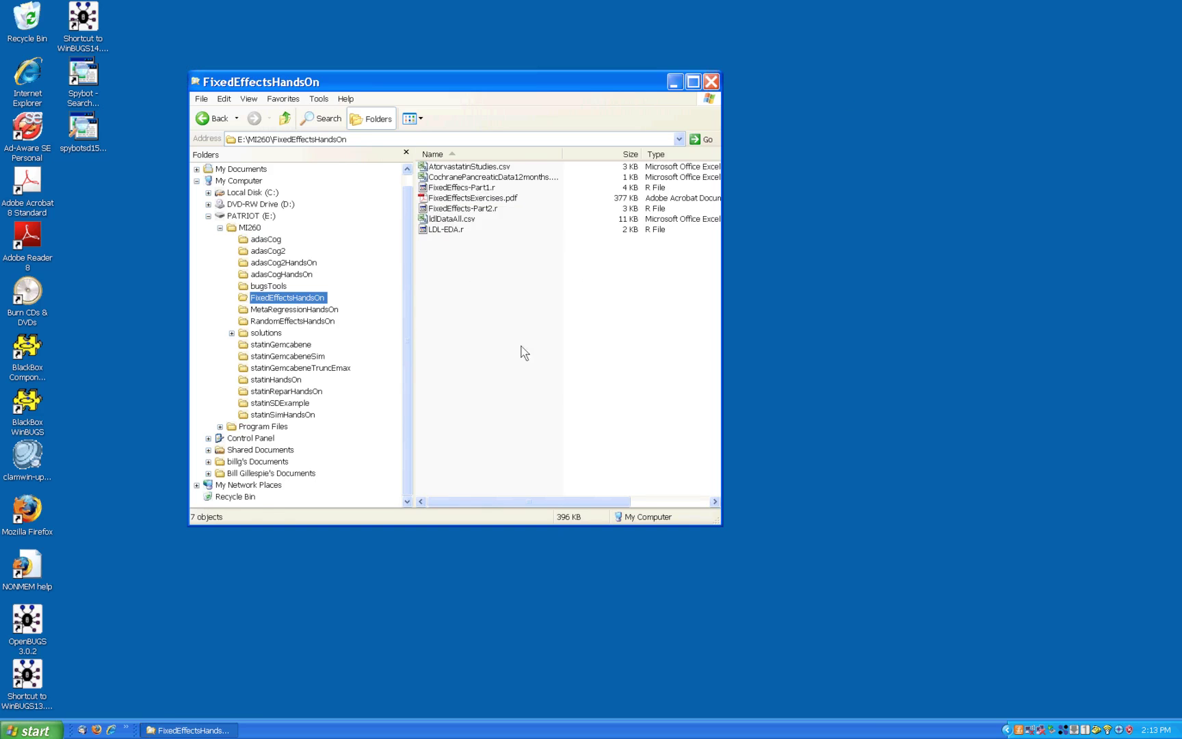
pyautogui.click(239, 181)
pyautogui.click(251, 216)
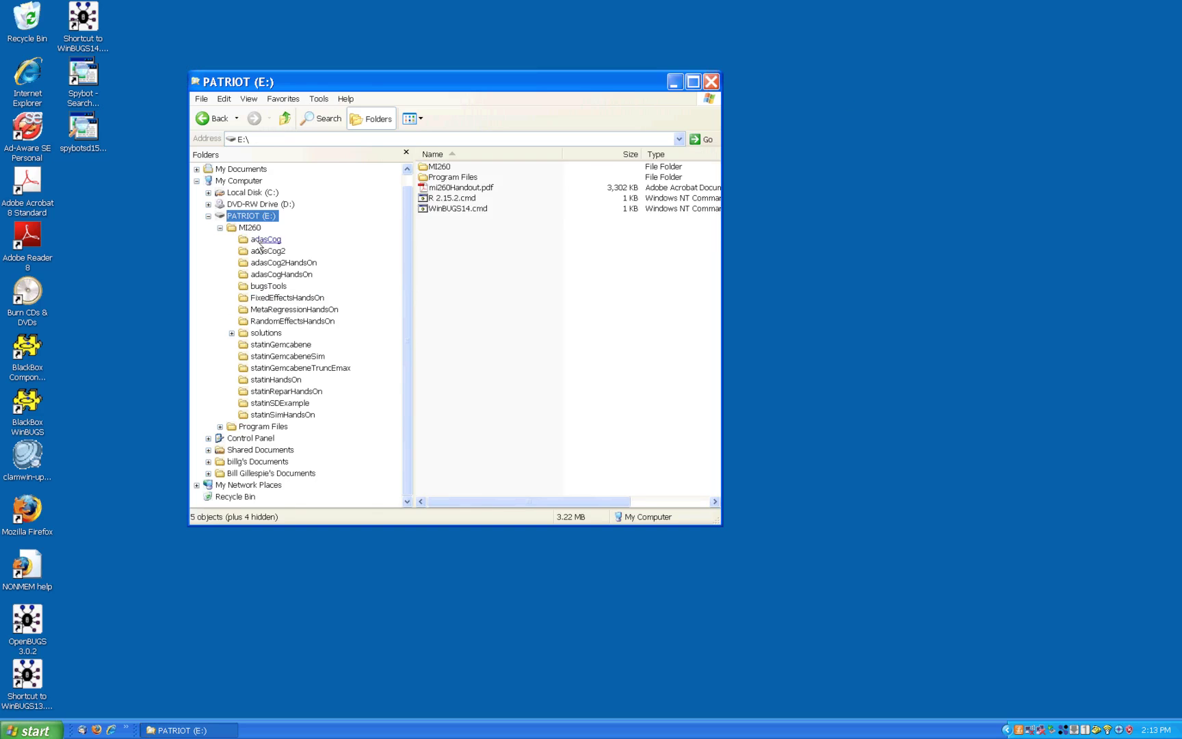
pyautogui.click(456, 198)
pyautogui.moveTo(453, 198)
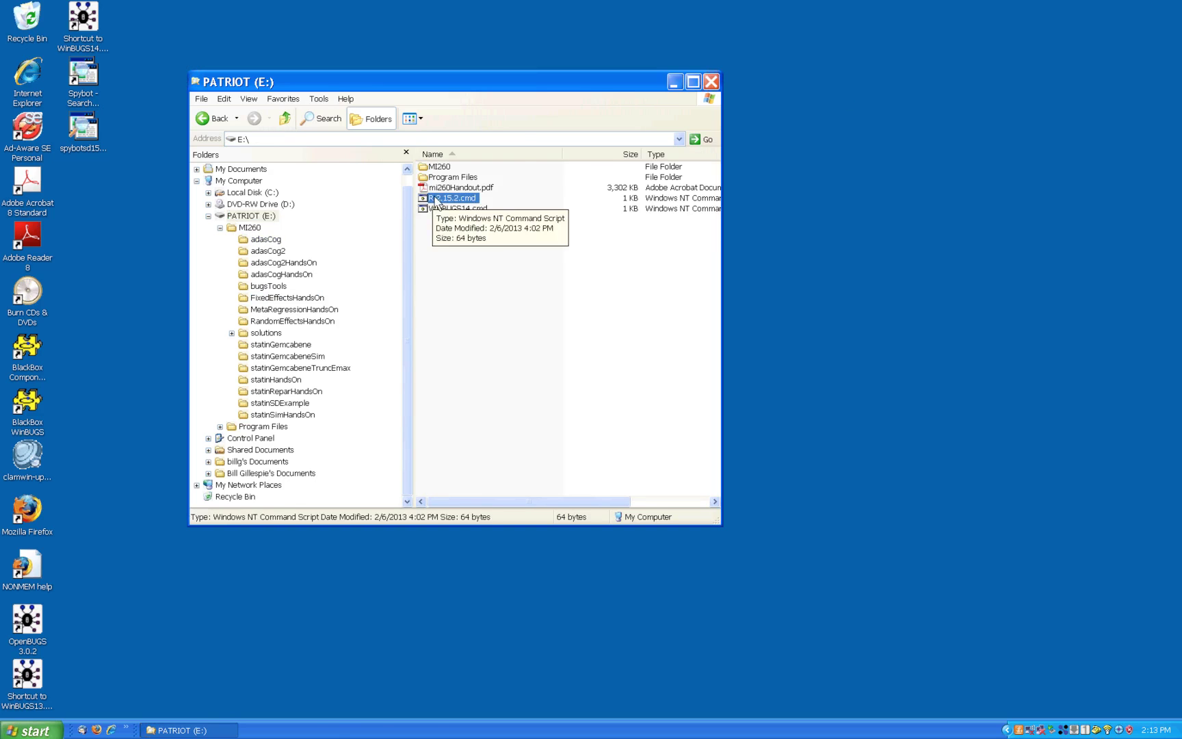
# Launch R 2.15.2 from the drive's launcher script and move the RGui window aside.
pyautogui.doubleClick(438, 199)
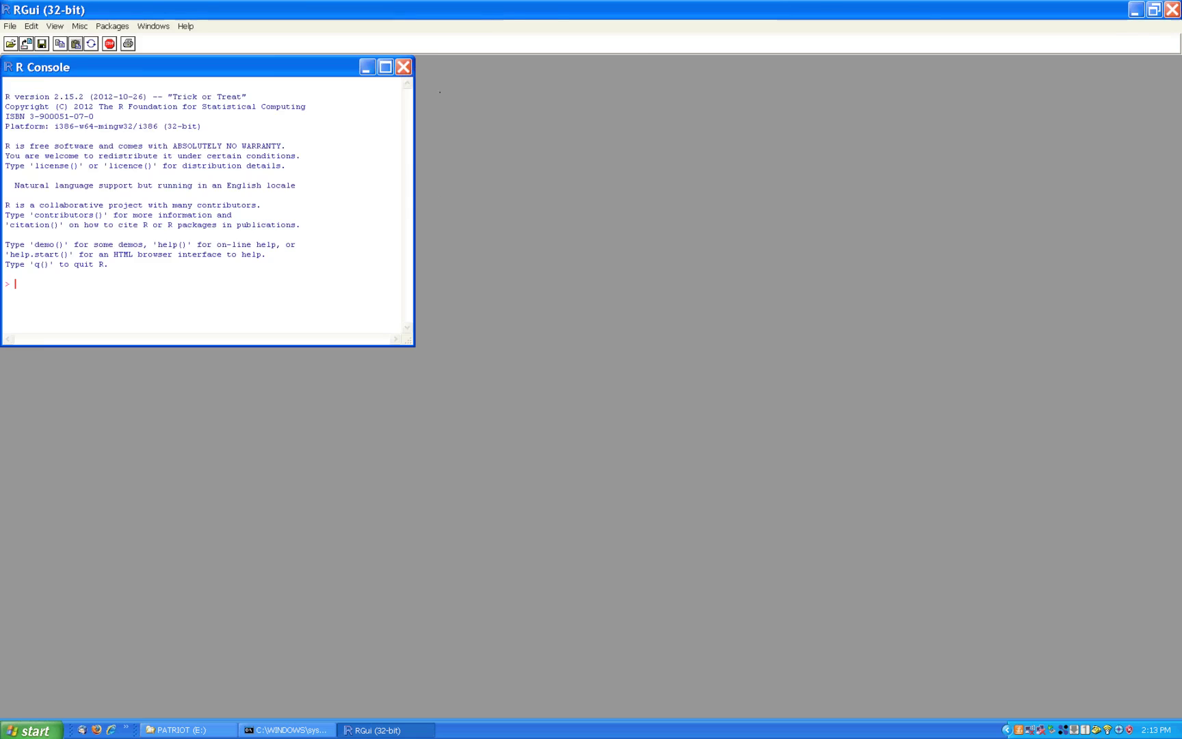
pyautogui.click(1154, 9)
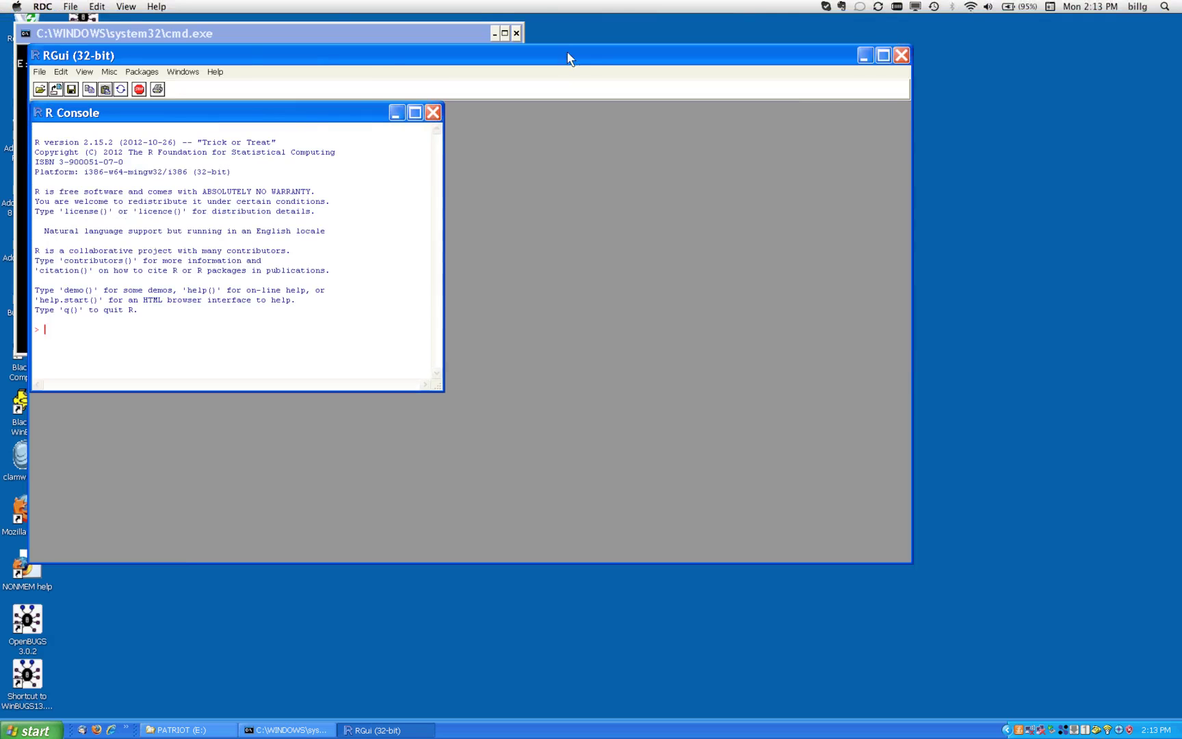
pyautogui.moveTo(568, 58); pyautogui.dragTo(795, 110)
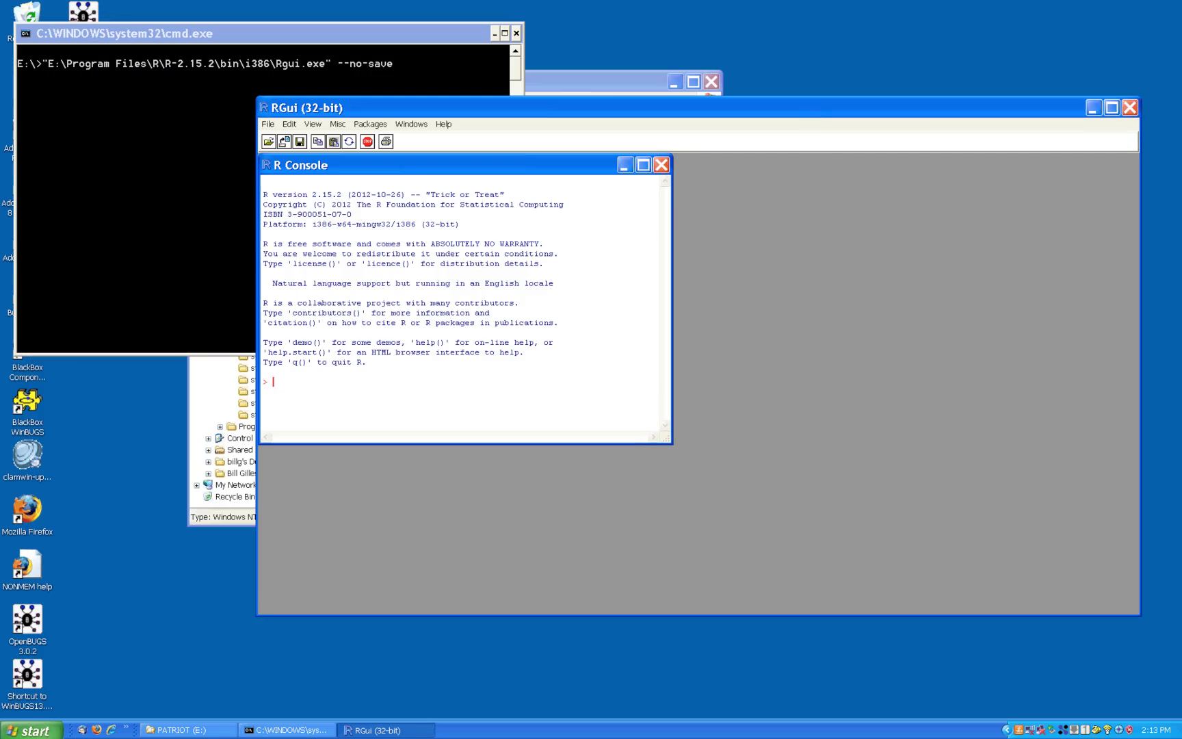
# Open the FixedEffecs-Part1.r script from MI260 > FixedEffectsHandsOn in the R Editor.
pyautogui.click(269, 142)
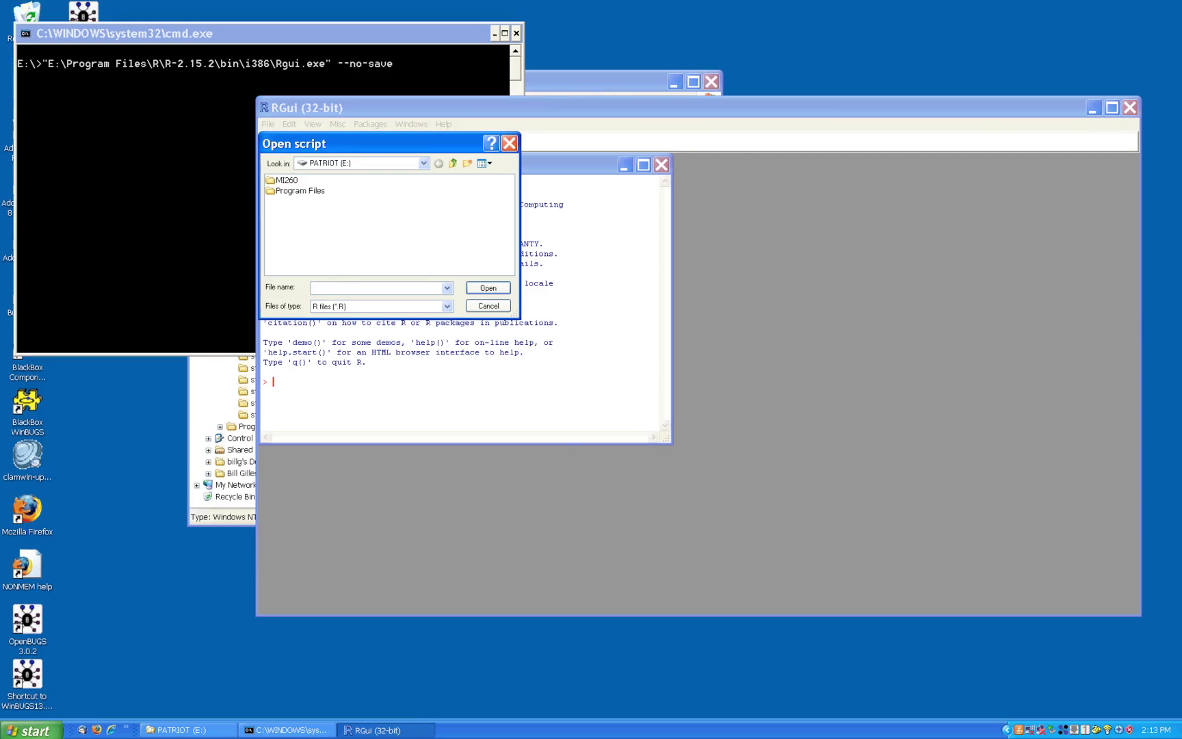
pyautogui.doubleClick(292, 181)
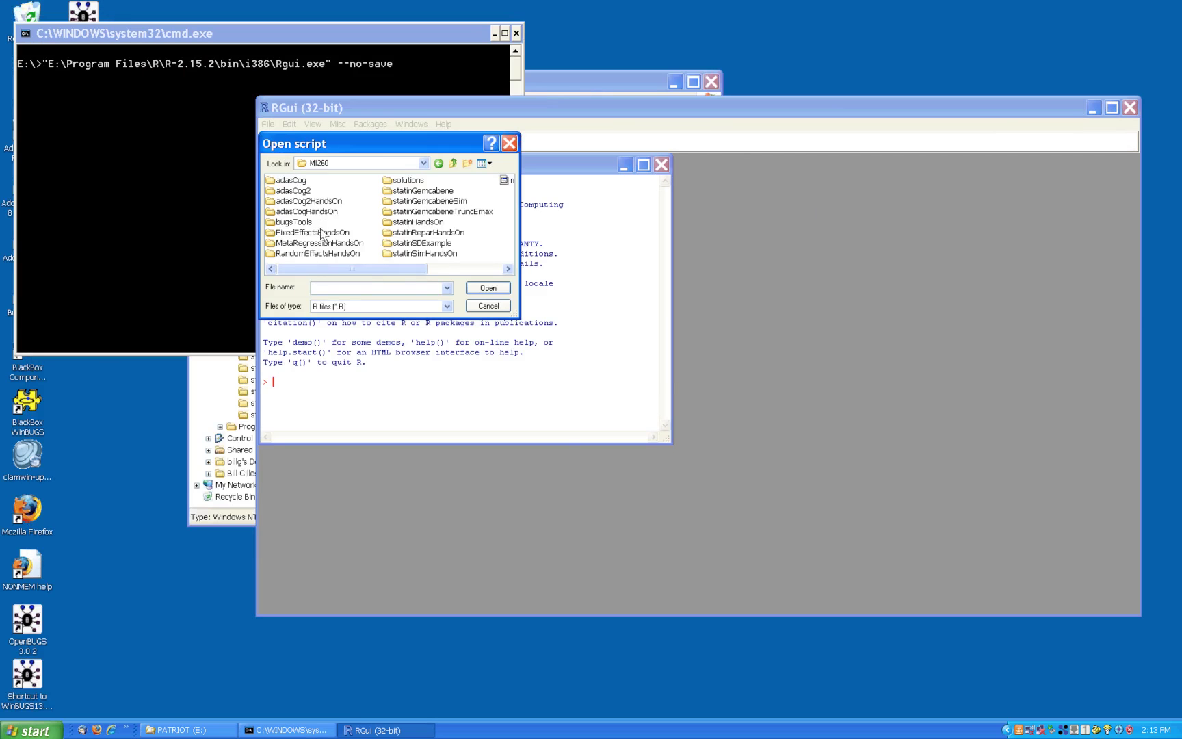
pyautogui.doubleClick(314, 232)
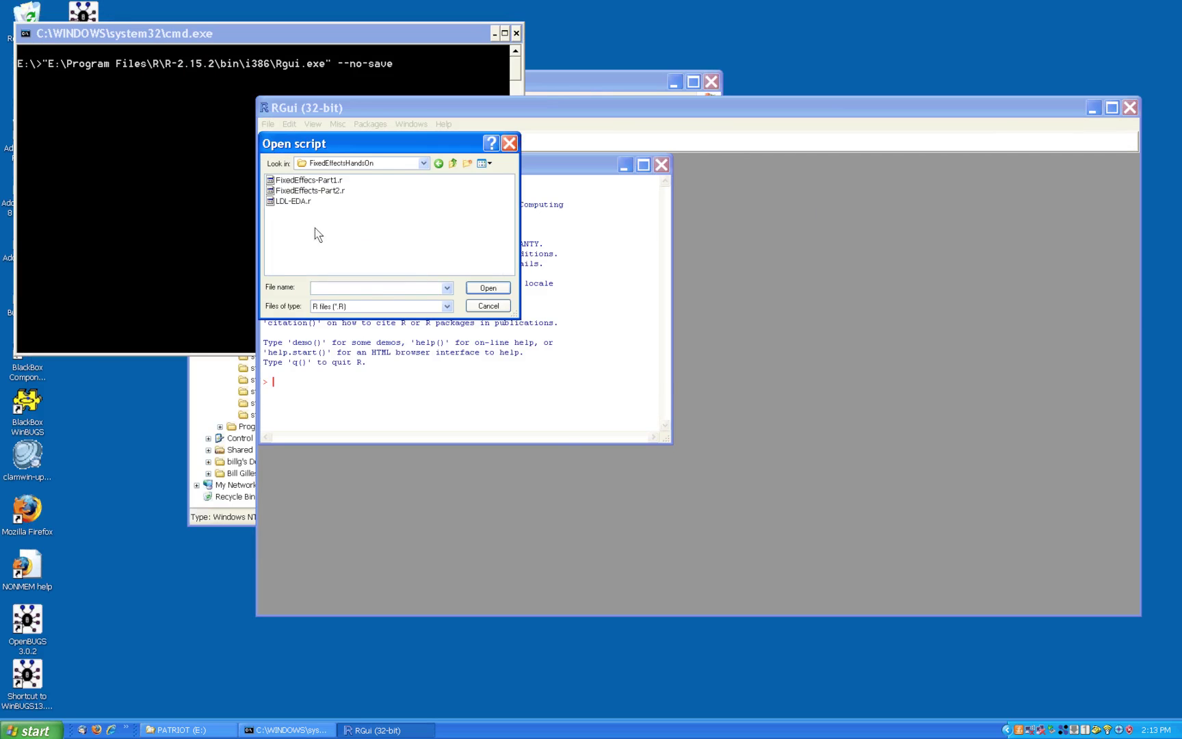
pyautogui.doubleClick(320, 181)
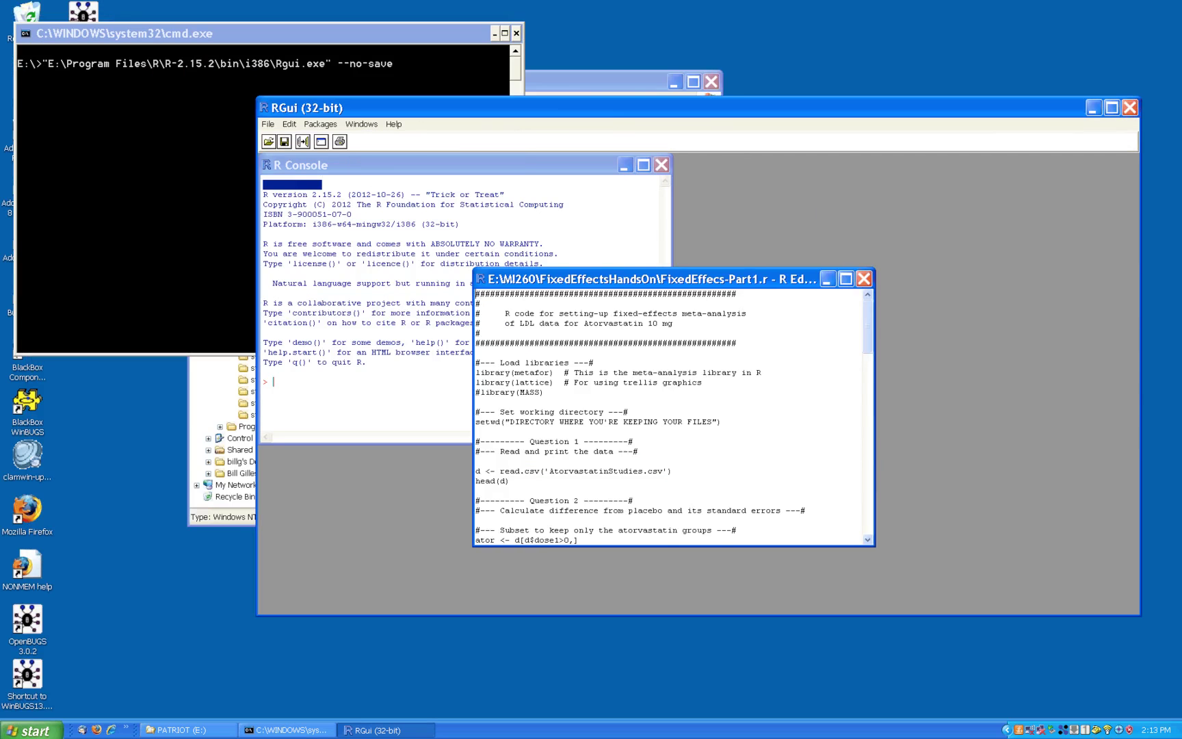
# Select the entire script and run it in the console, ending in errors and an empty graphics window.
pyautogui.moveTo(768, 276); pyautogui.dragTo(842, 194)
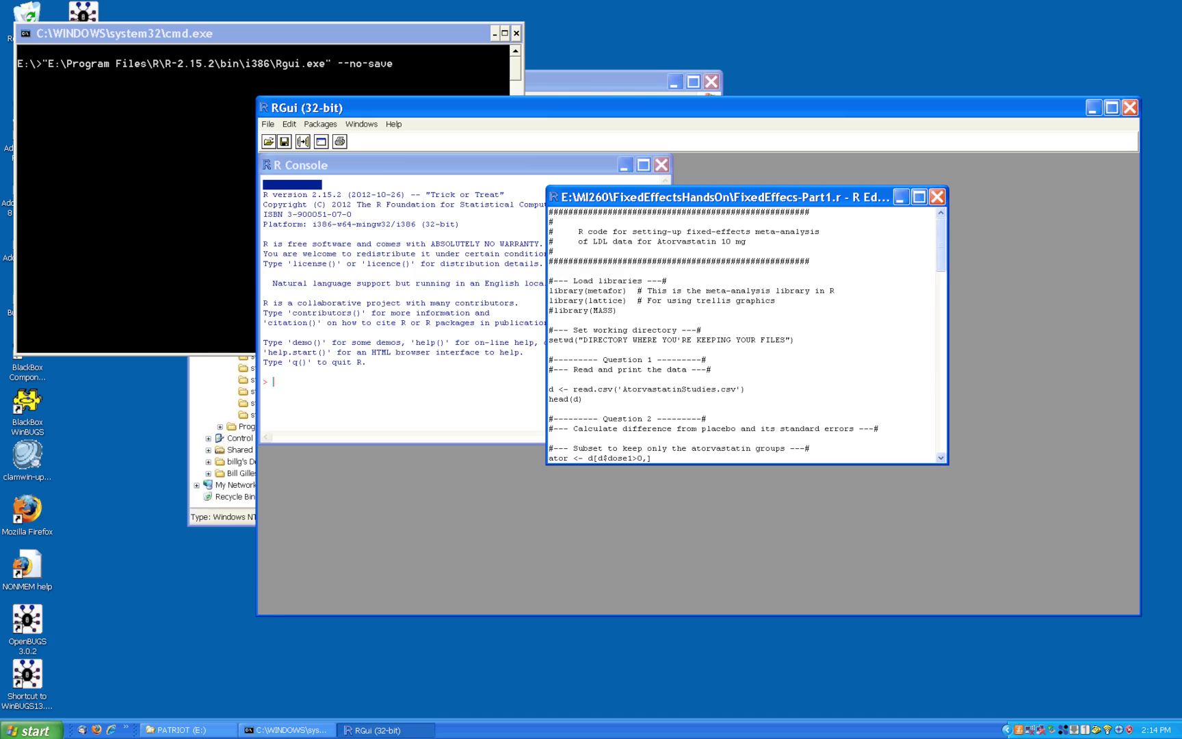
pyautogui.hotkey('ctrl', 'a')
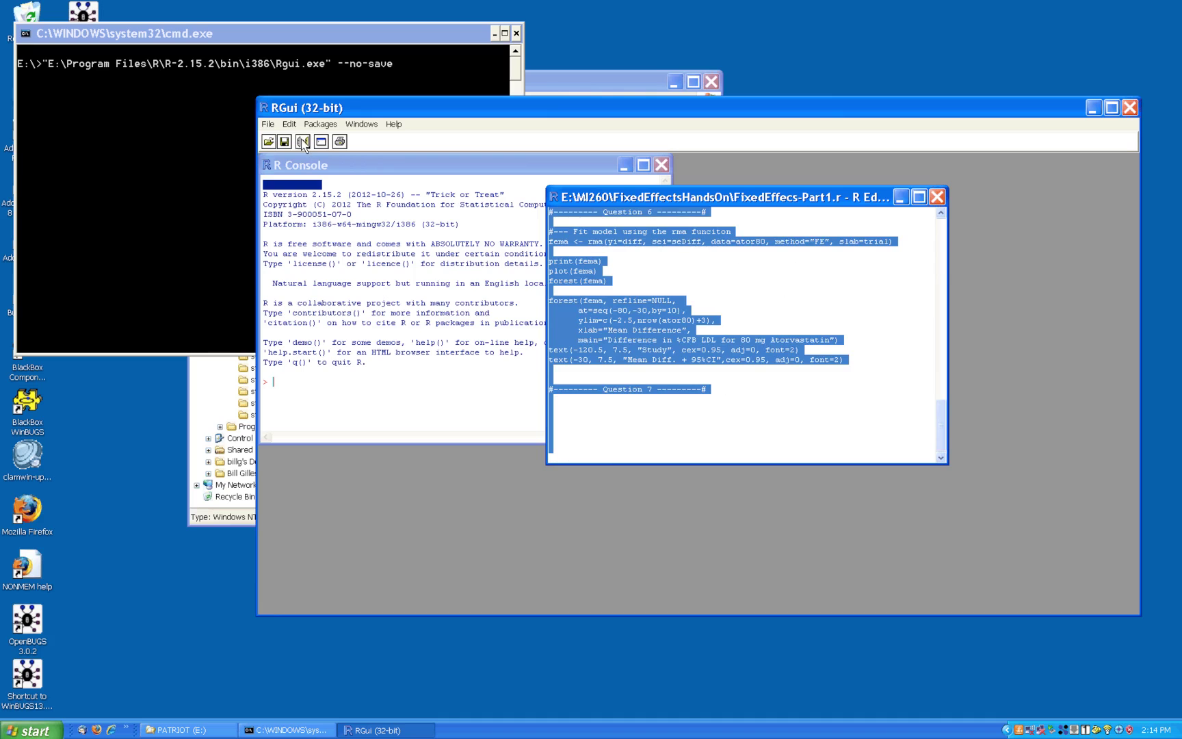
pyautogui.click(304, 144)
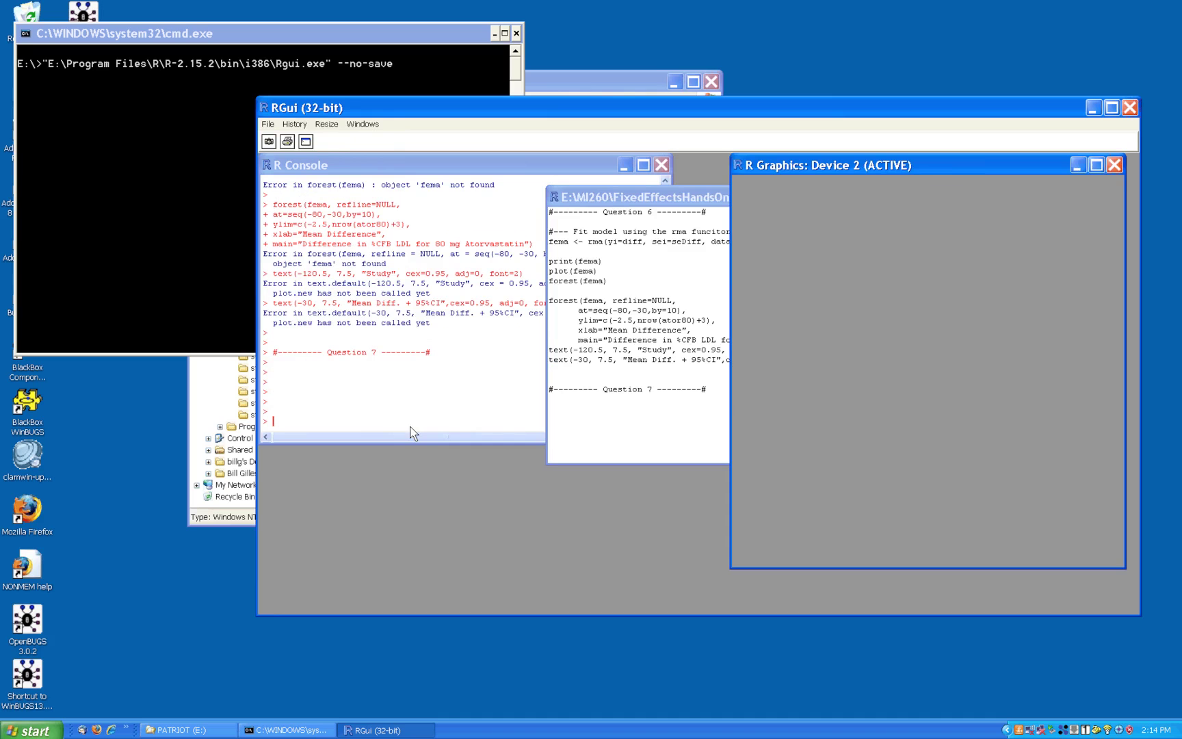
# Enlarge the R Console to read the errors and close the empty R Graphics Device window.
pyautogui.click(432, 214)
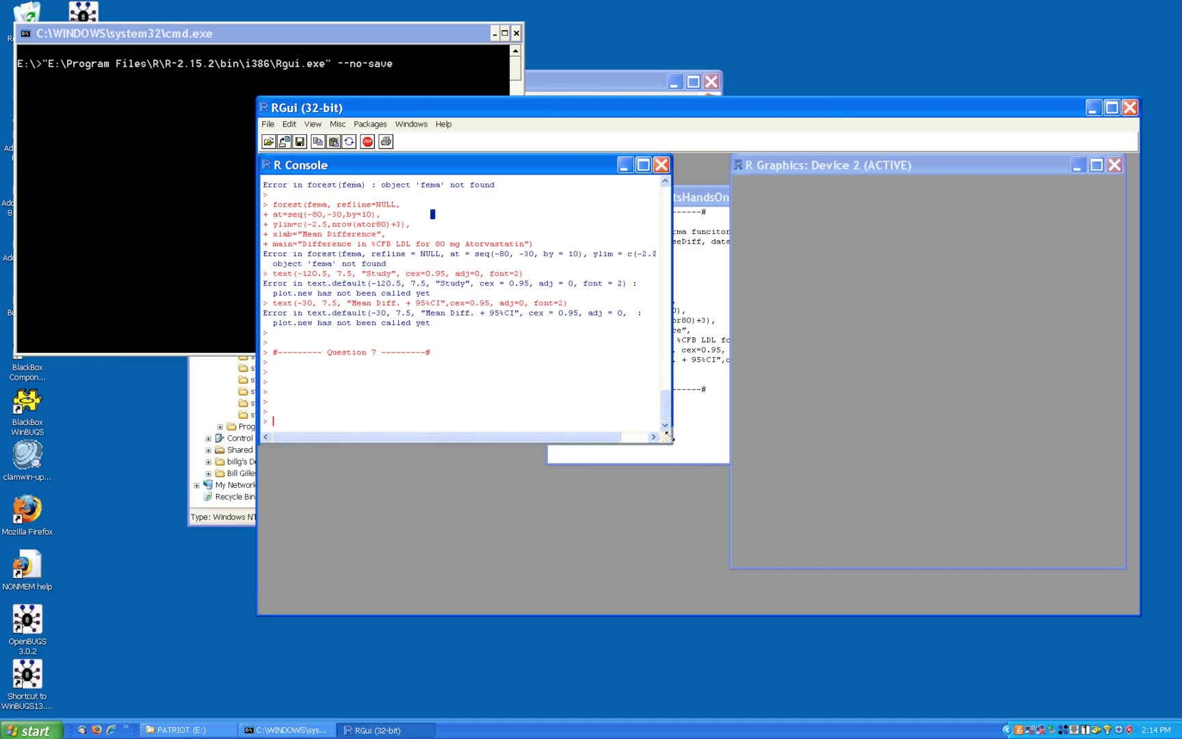
pyautogui.moveTo(669, 437); pyautogui.dragTo(680, 576)
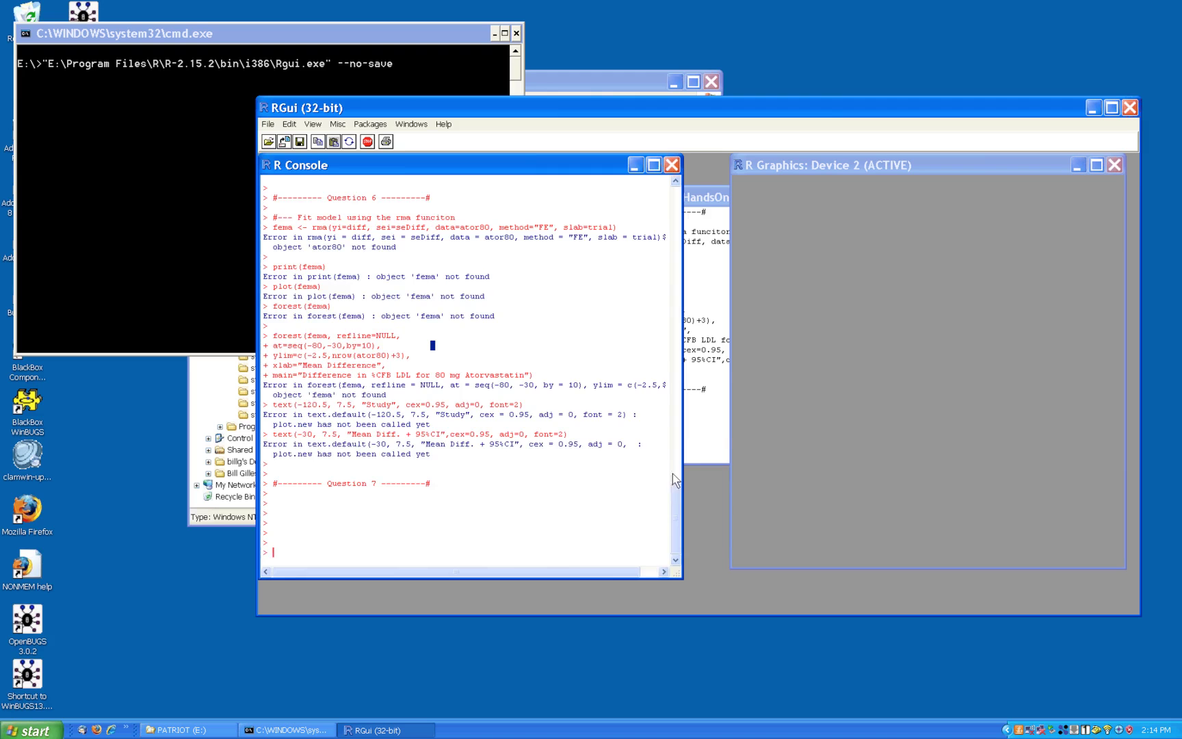
pyautogui.moveTo(675, 503)
pyautogui.mouseDown()
pyautogui.moveTo(698, 213)
pyautogui.moveTo(691, 243)
pyautogui.mouseUp()
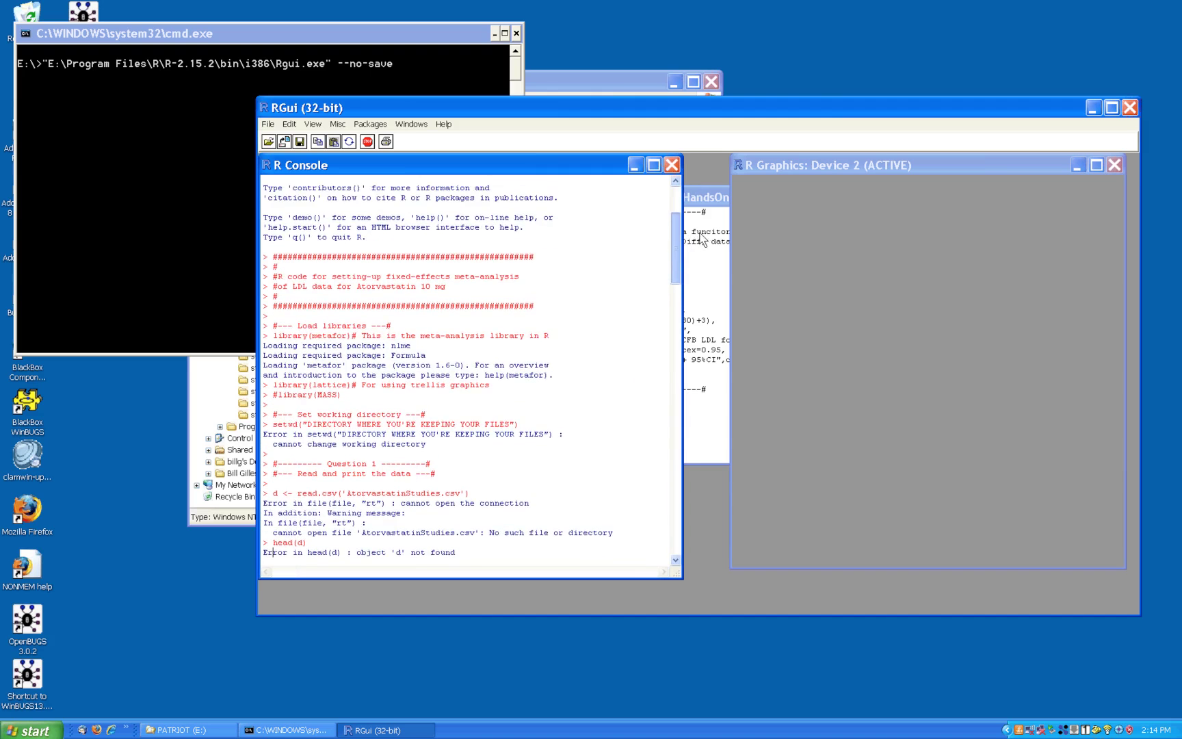
pyautogui.moveTo(691, 242)
pyautogui.mouseDown()
pyautogui.moveTo(702, 239)
pyautogui.moveTo(705, 169)
pyautogui.mouseUp()
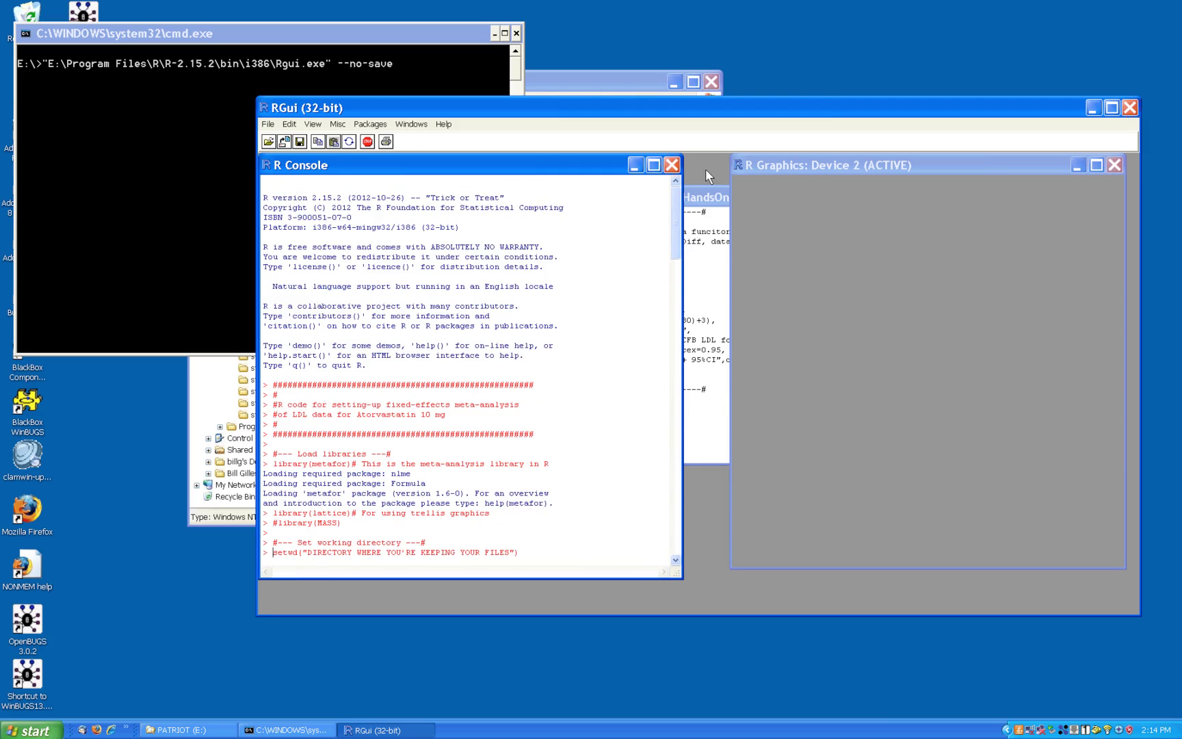
pyautogui.click(1101, 184)
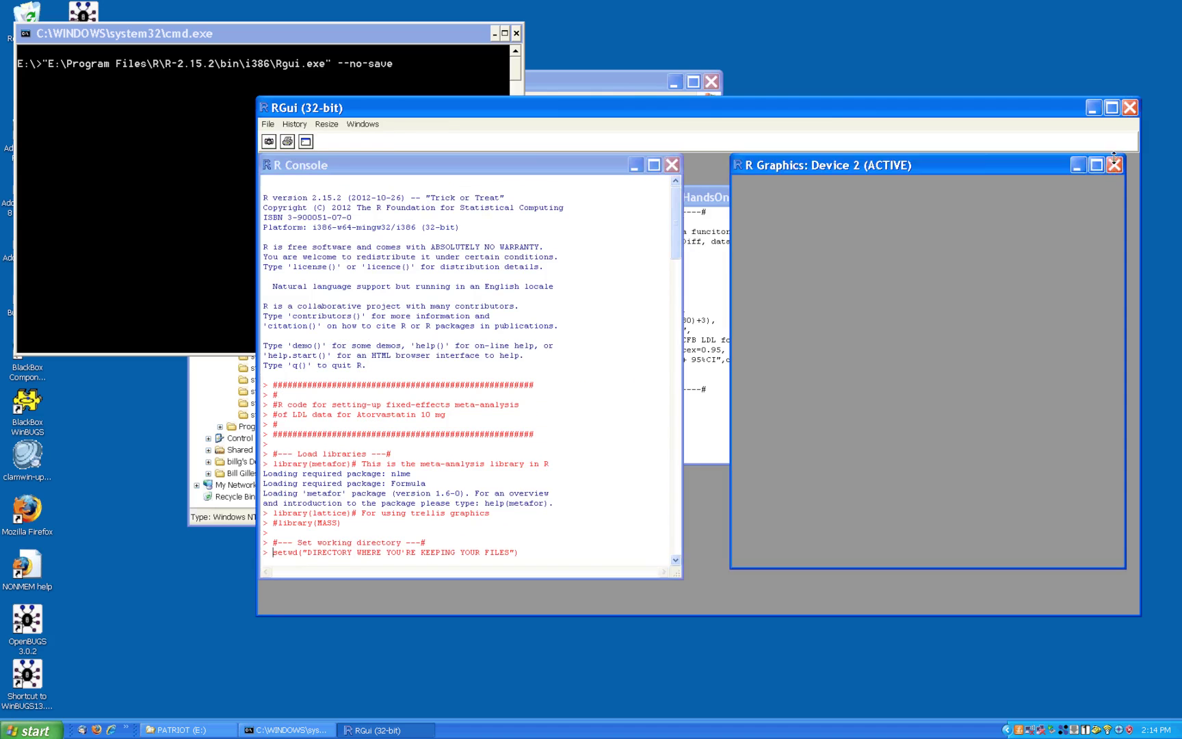
pyautogui.click(1115, 164)
# Bring the script editor forward and select the directory placeholder inside setwd().
pyautogui.moveTo(772, 204); pyautogui.dragTo(775, 201)
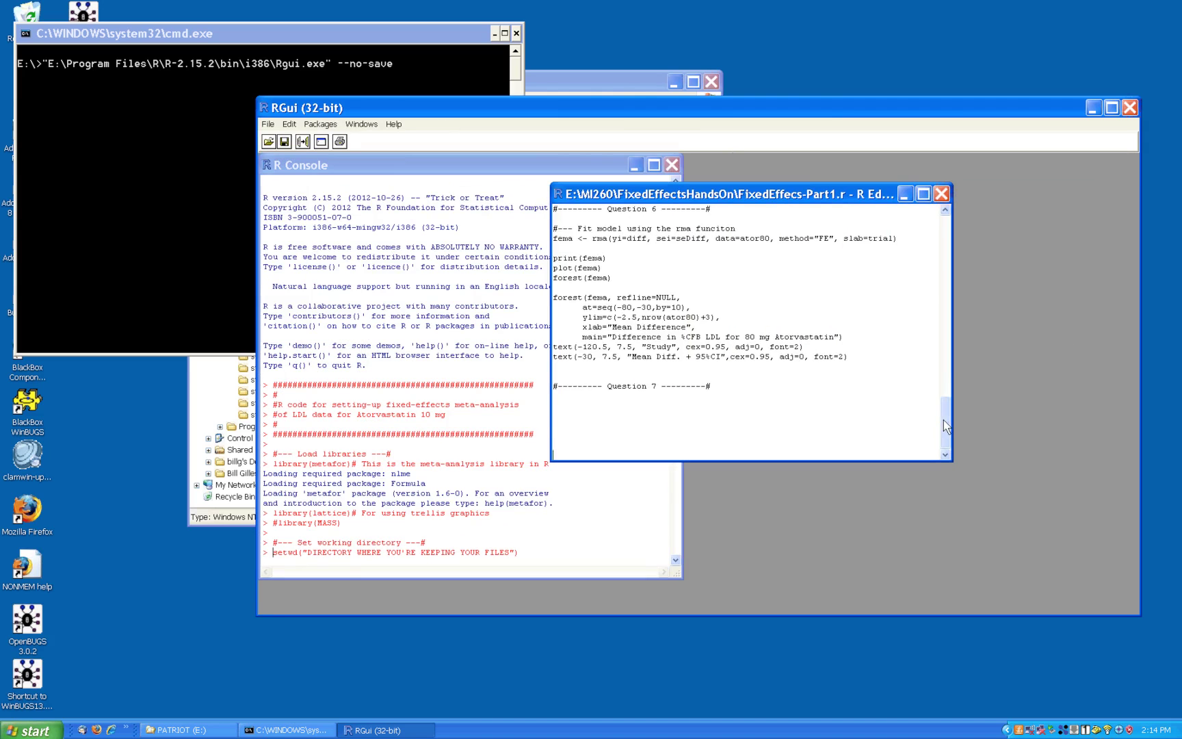
pyautogui.moveTo(945, 420); pyautogui.dragTo(927, 211)
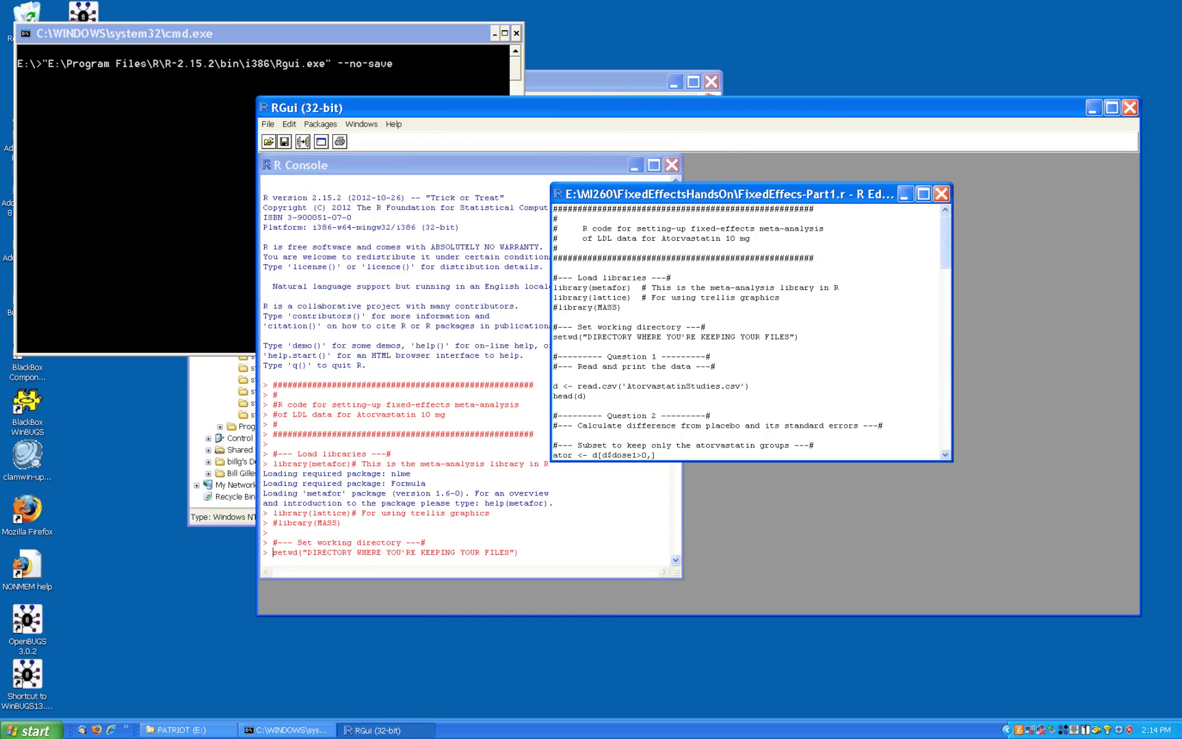
pyautogui.moveTo(588, 337); pyautogui.dragTo(792, 340)
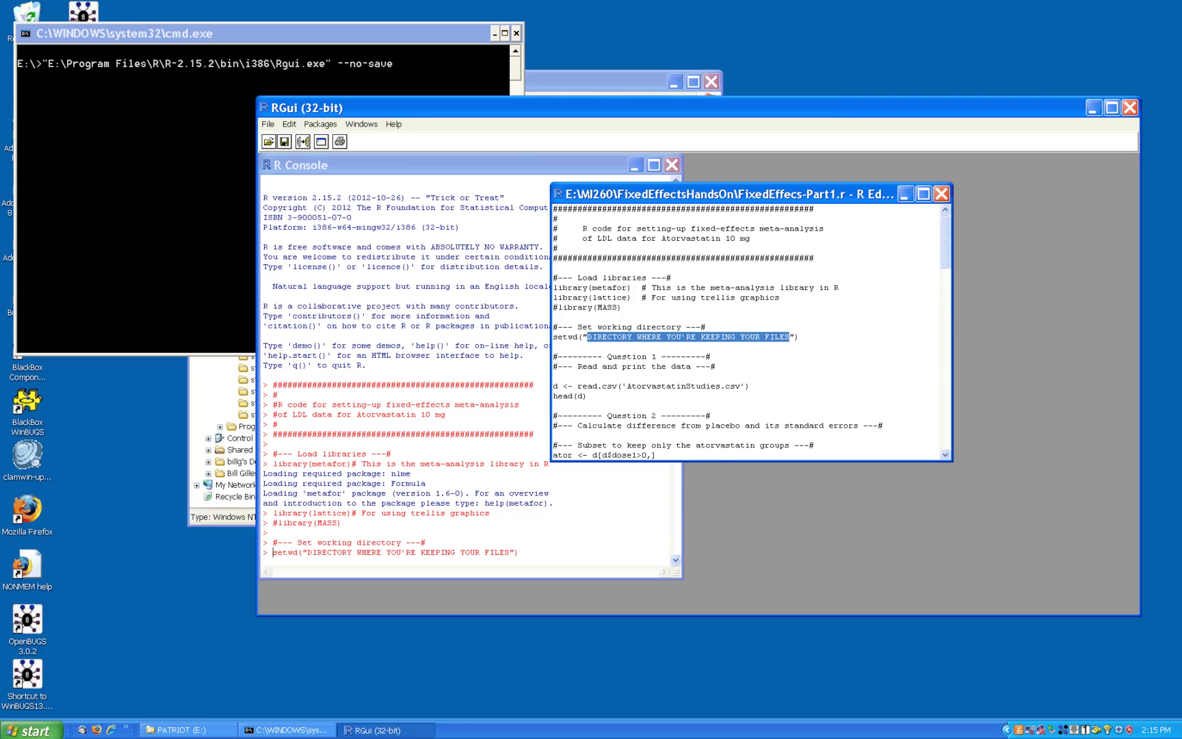
# Paste the statinReparHandsOn address-bar path over the setwd placeholder and start doubling its backslashes.
pyautogui.click(243, 392)
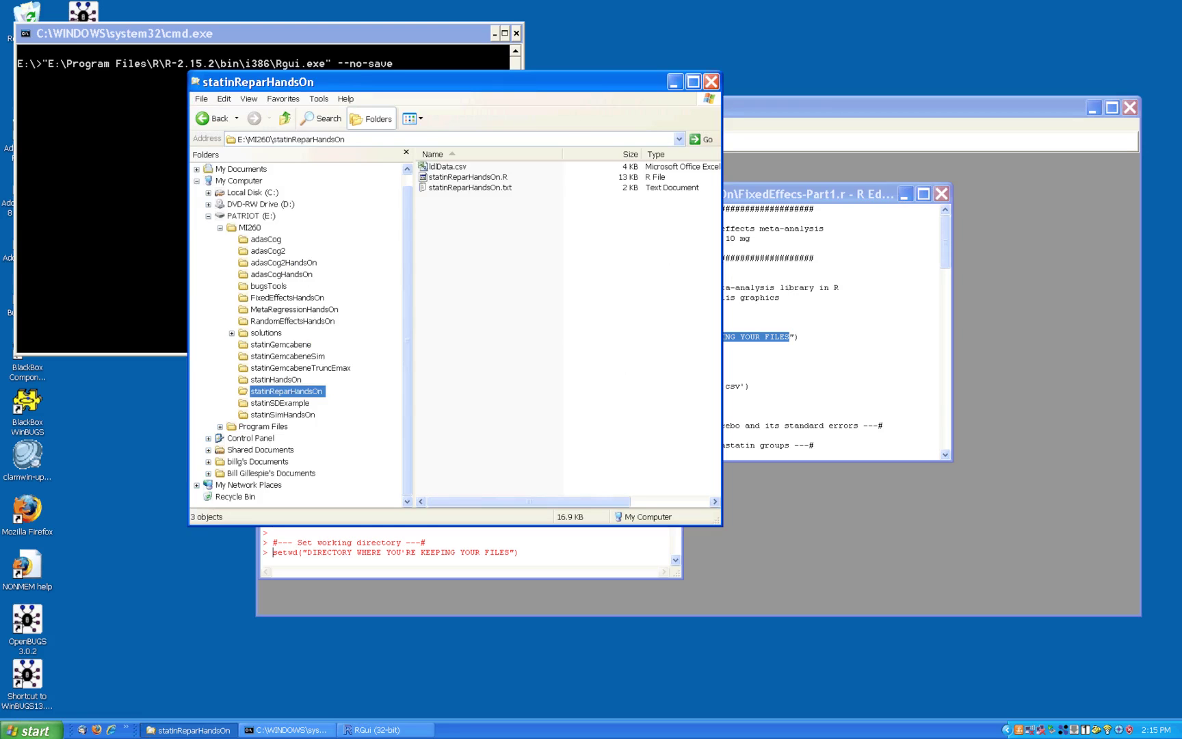
pyautogui.click(391, 139)
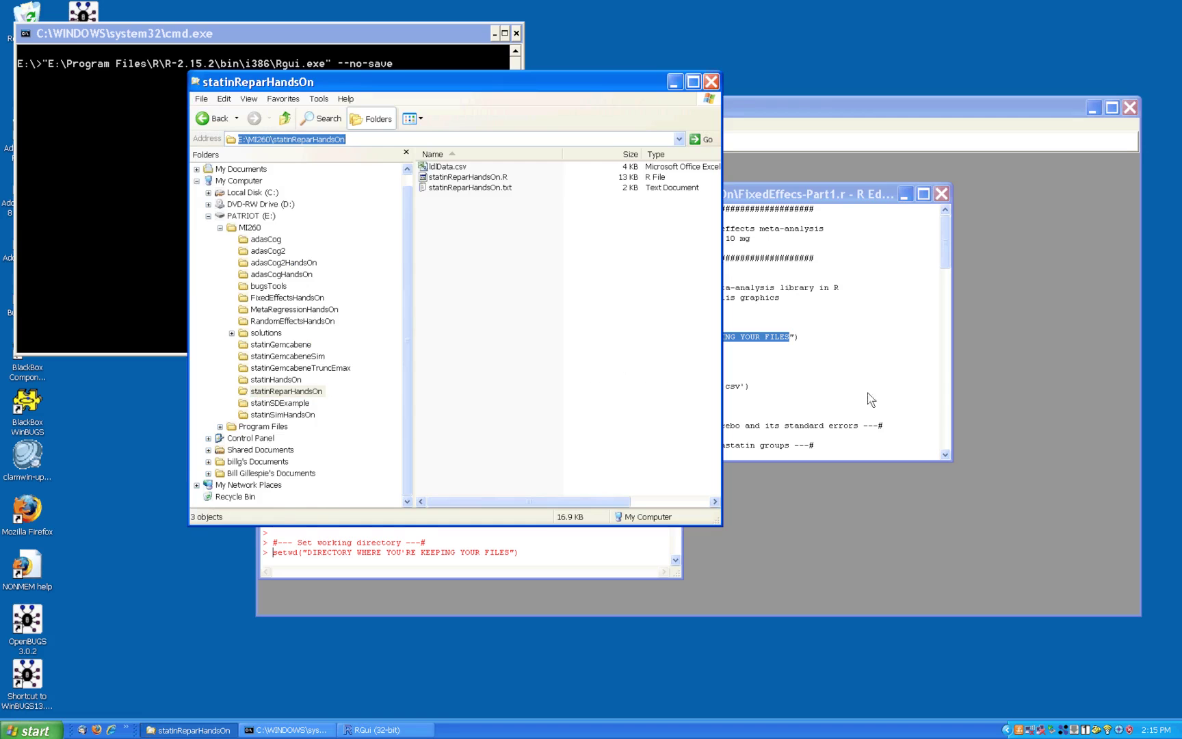
pyautogui.click(838, 379)
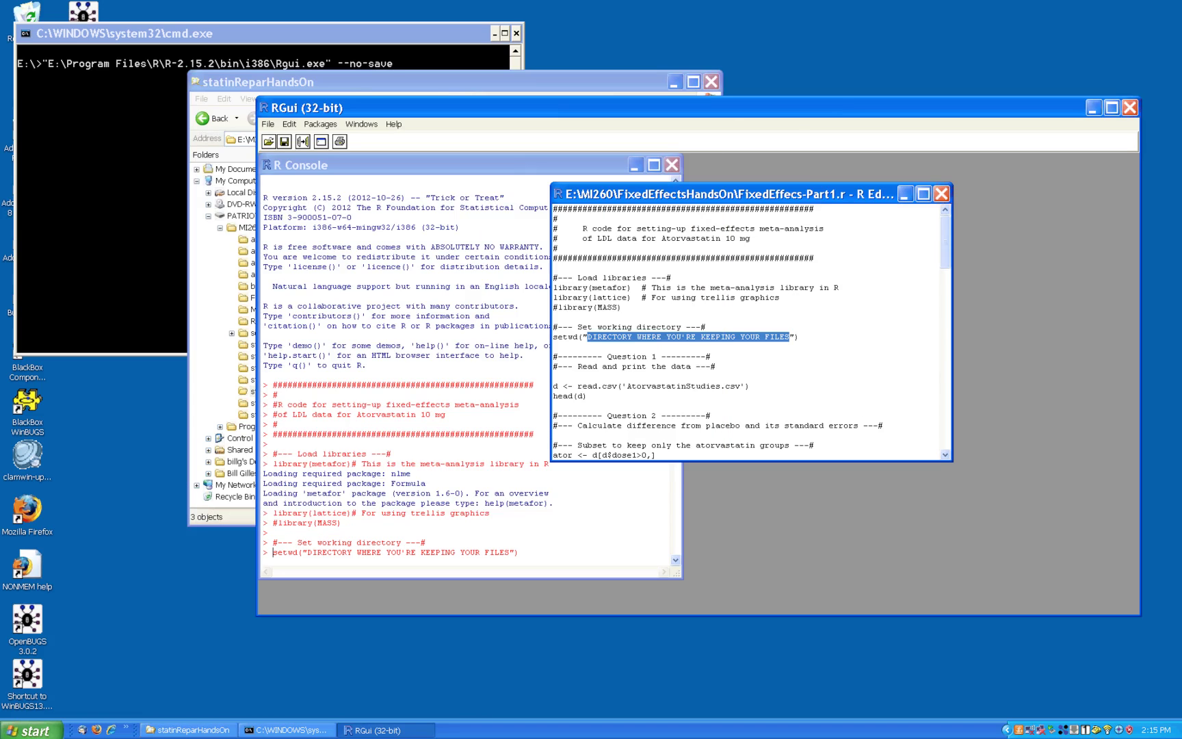
pyautogui.write('E:\\MI260\\statinReparHandsOn')
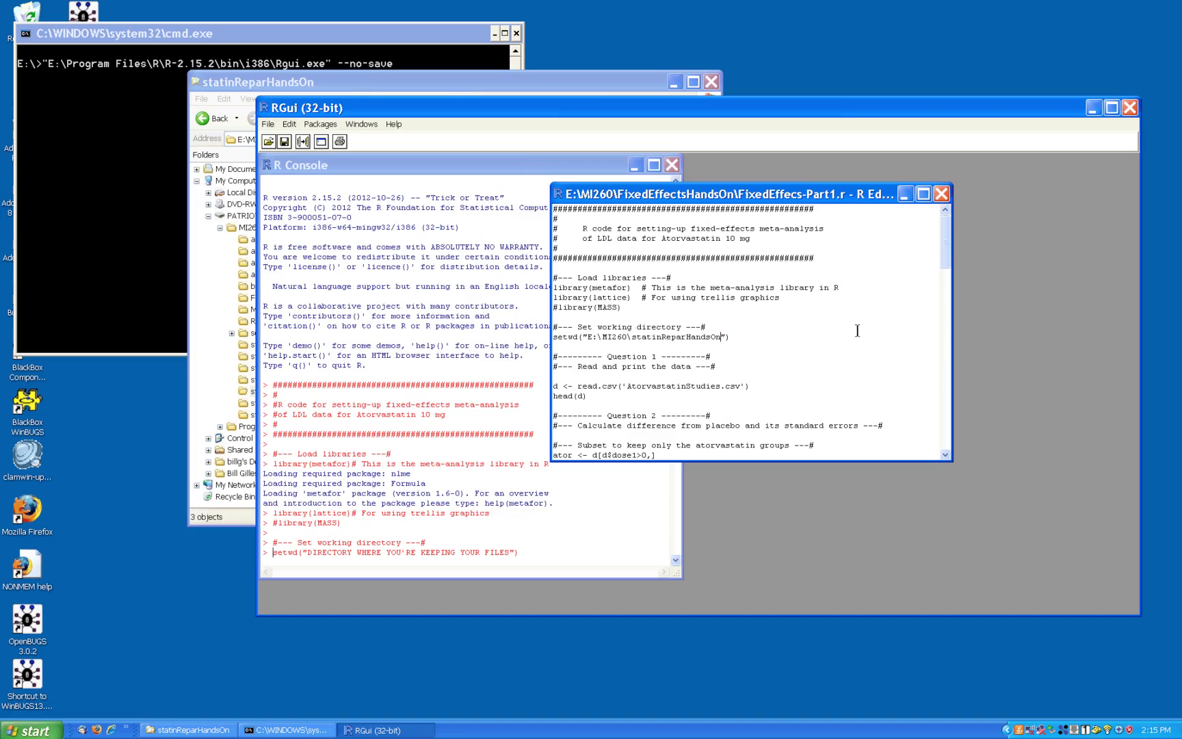
pyautogui.click(602, 336)
pyautogui.write('\\')
pyautogui.write('\\')
pyautogui.click(356, 76)
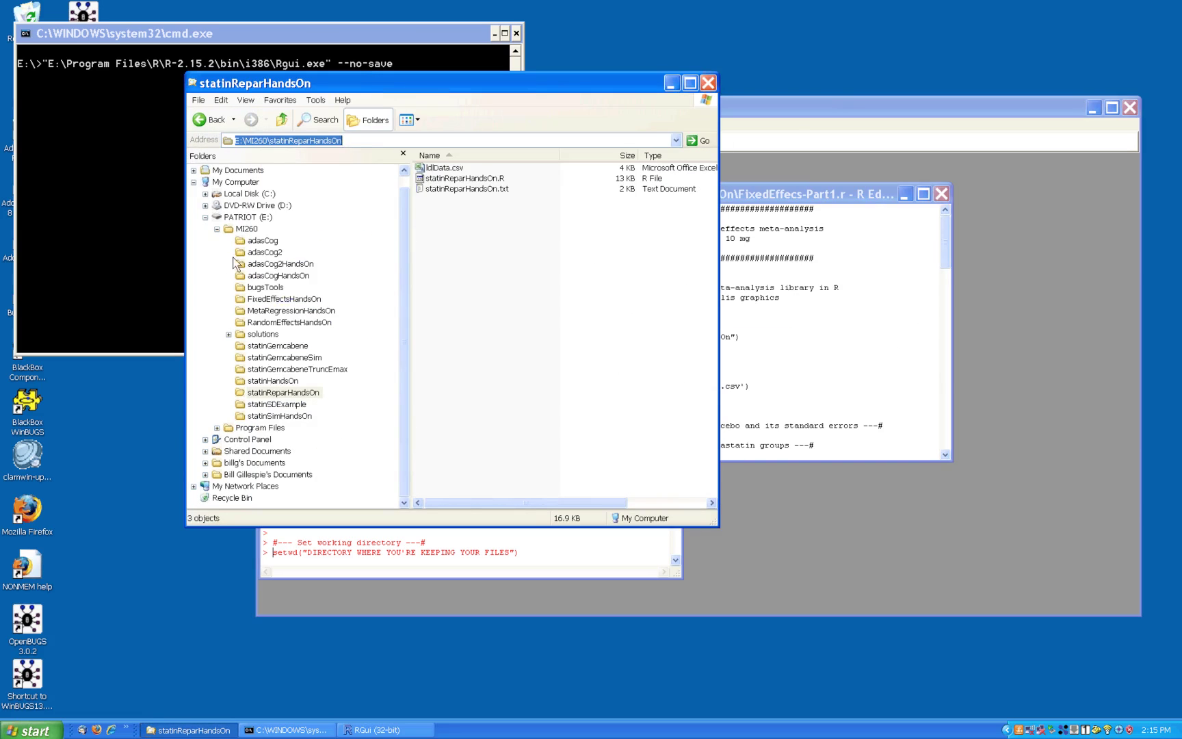
# Replace the setwd path with E:\\MI260\\FixedEffectsHandsOn copied from Explorer, with doubled backslashes.
pyautogui.click(277, 301)
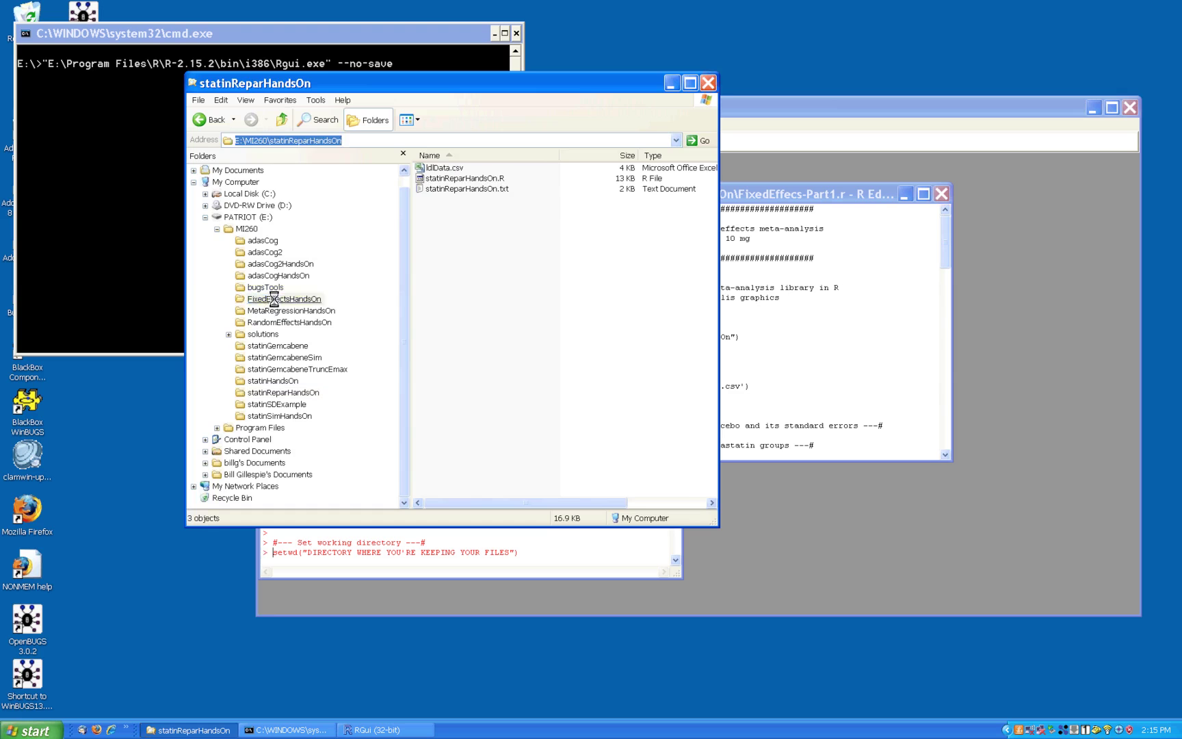
pyautogui.click(368, 120)
pyautogui.click(352, 140)
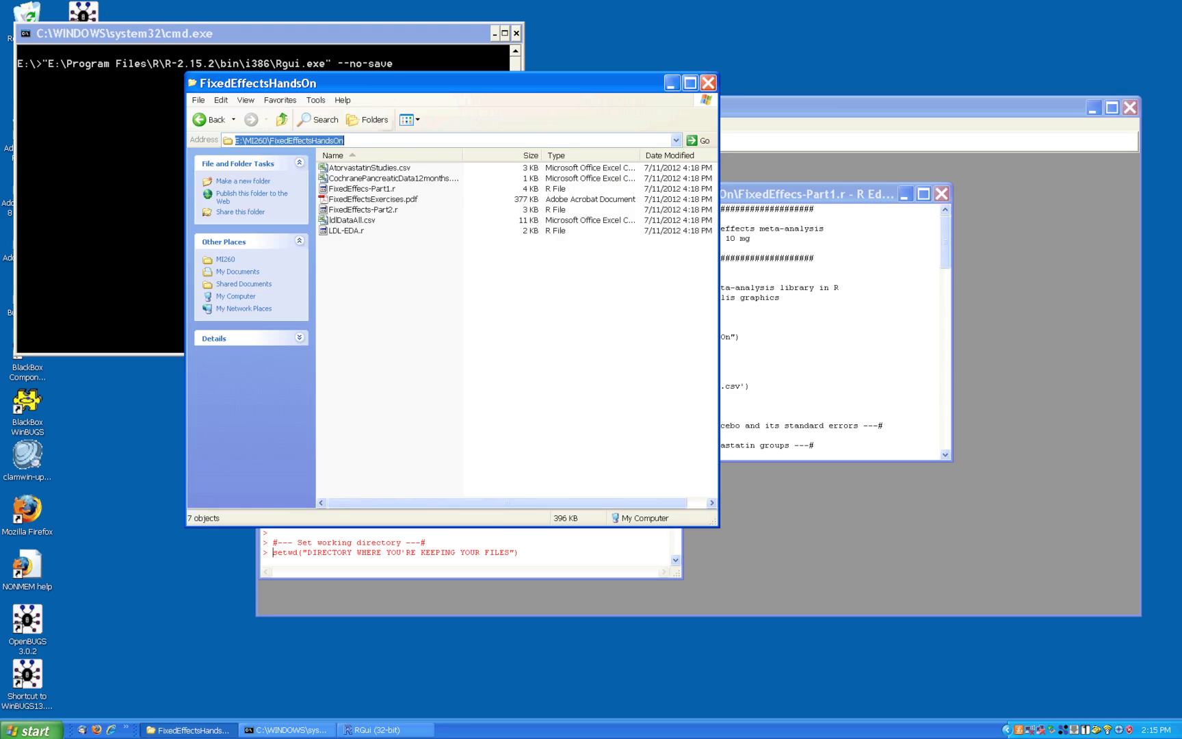
pyautogui.click(805, 368)
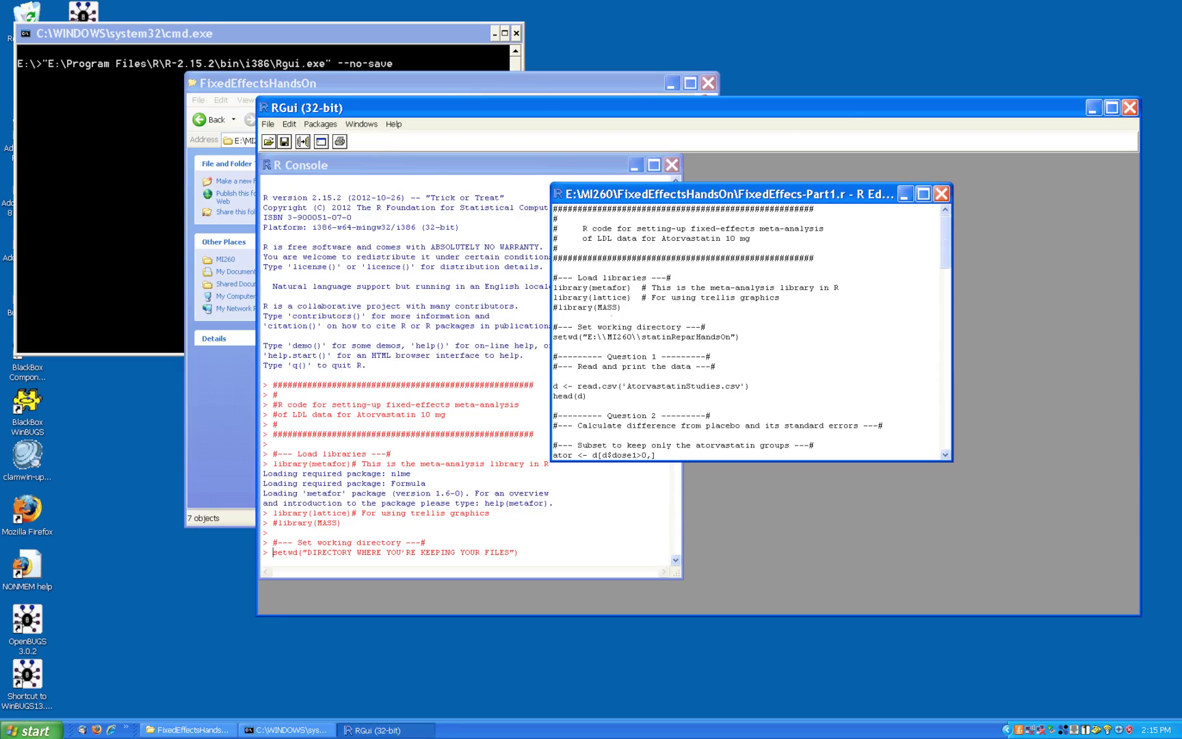
pyautogui.moveTo(587, 336); pyautogui.dragTo(728, 338)
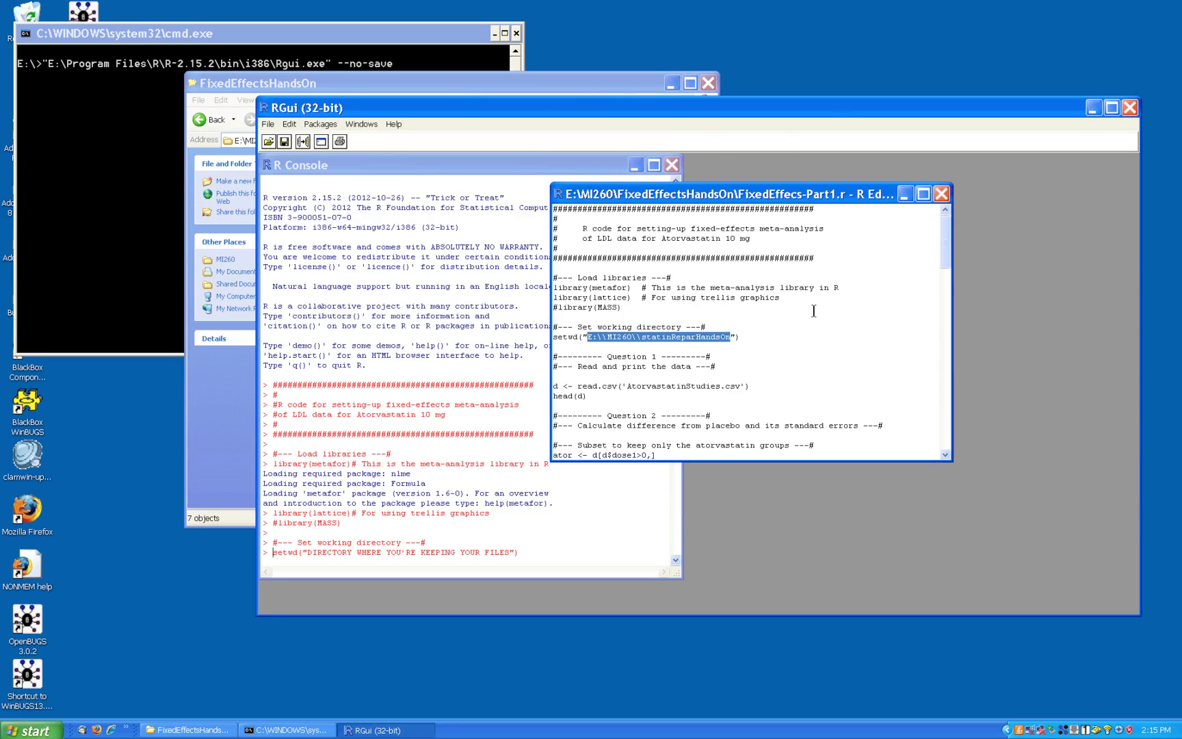
pyautogui.write('E:\\MI260\\FixedEffectsHandsOn')
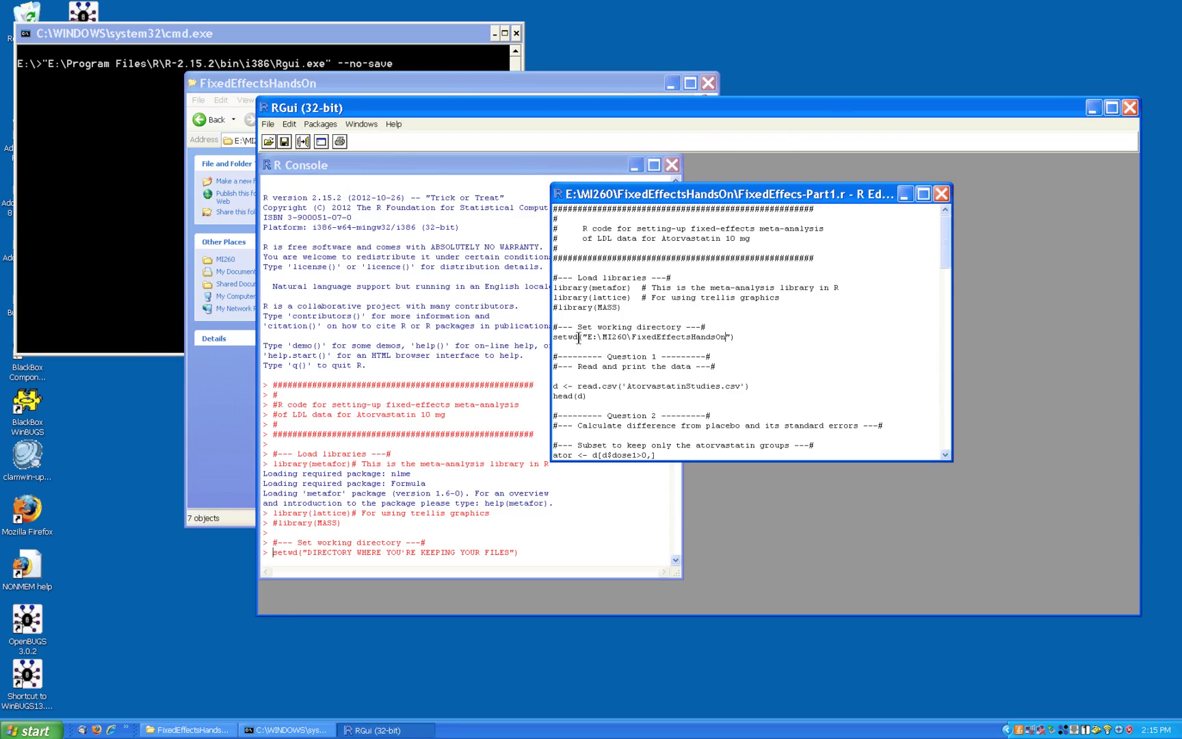
pyautogui.write('\\')
pyautogui.write('\\')
pyautogui.click(669, 337)
pyautogui.click(766, 337)
# Clear the R Console via Edit > Clear console.
pyautogui.click(476, 387)
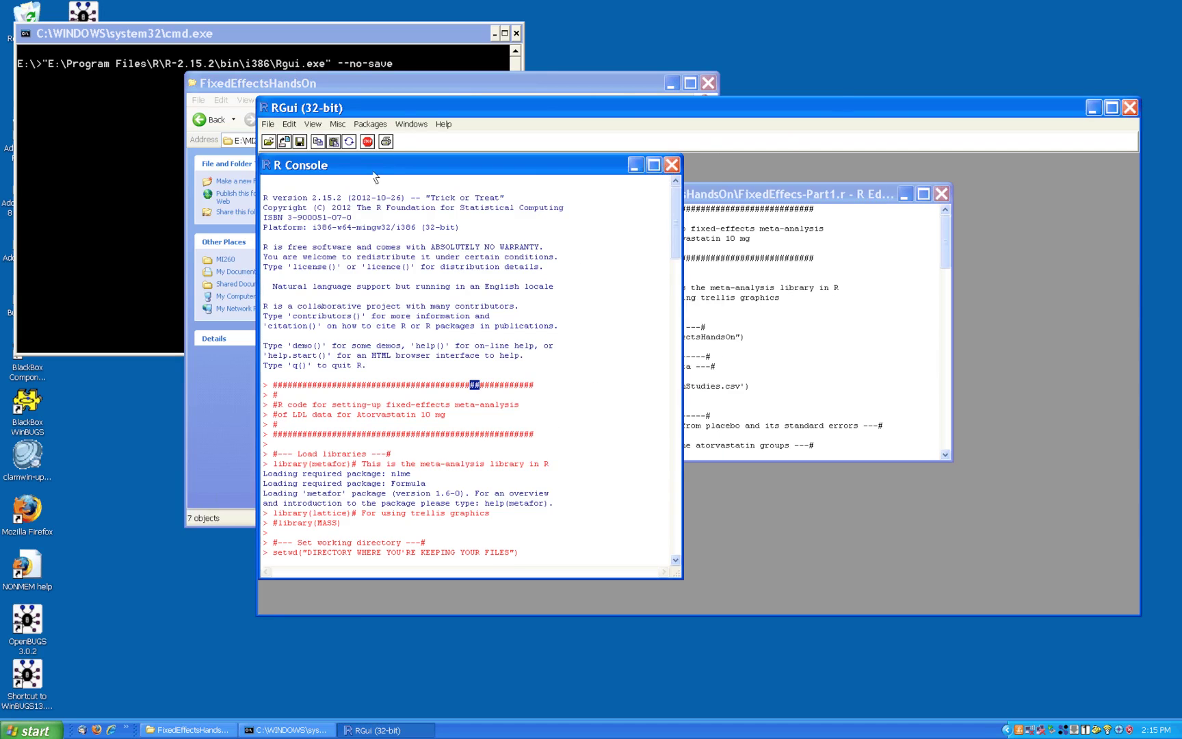
pyautogui.click(289, 123)
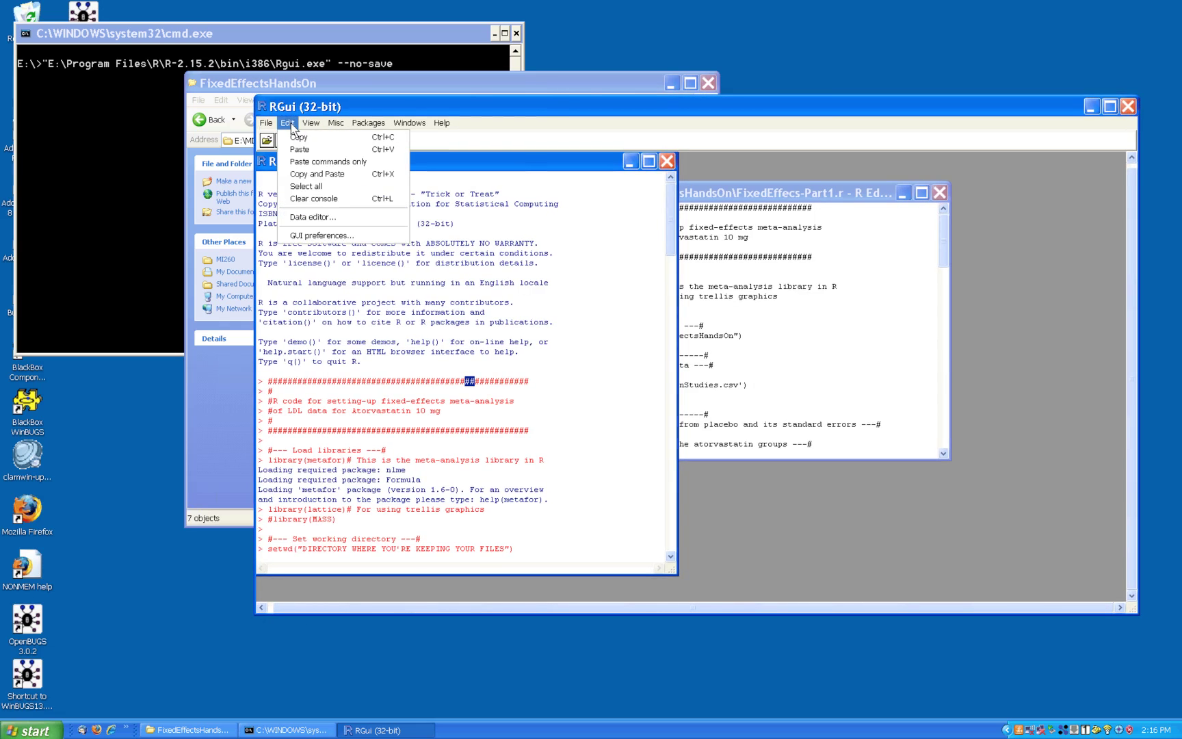
pyautogui.doubleClick(321, 195)
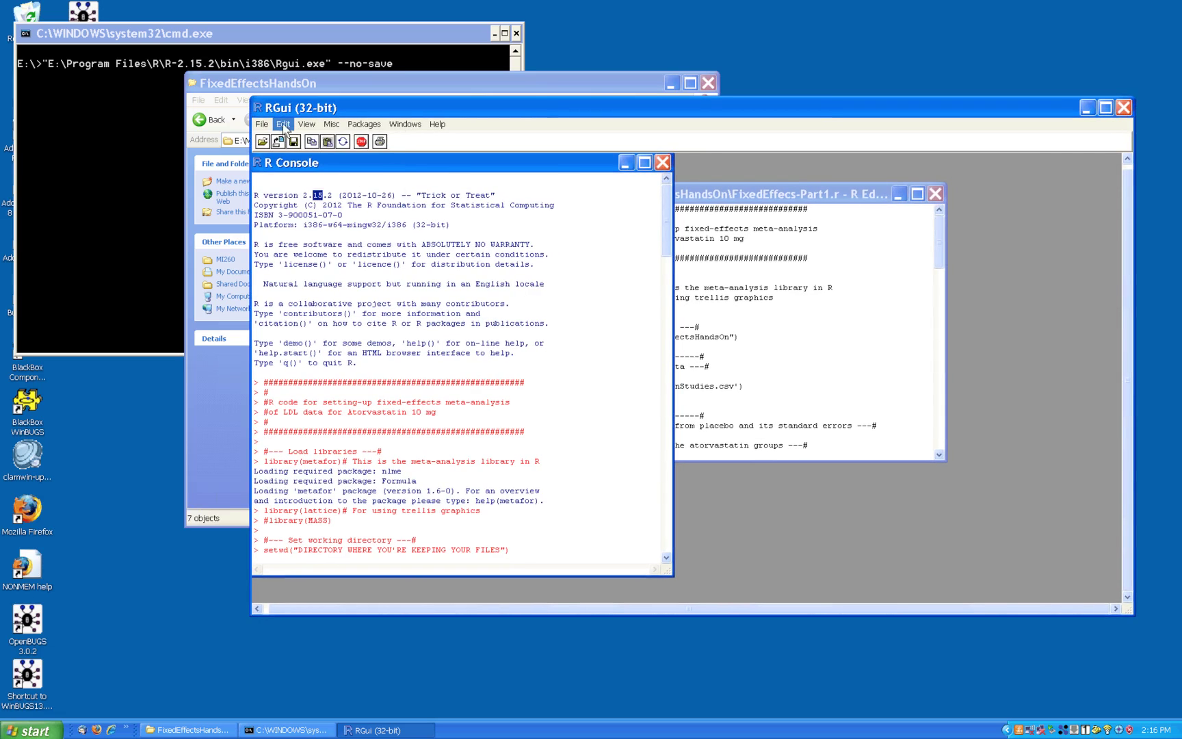
pyautogui.click(284, 124)
pyautogui.click(310, 200)
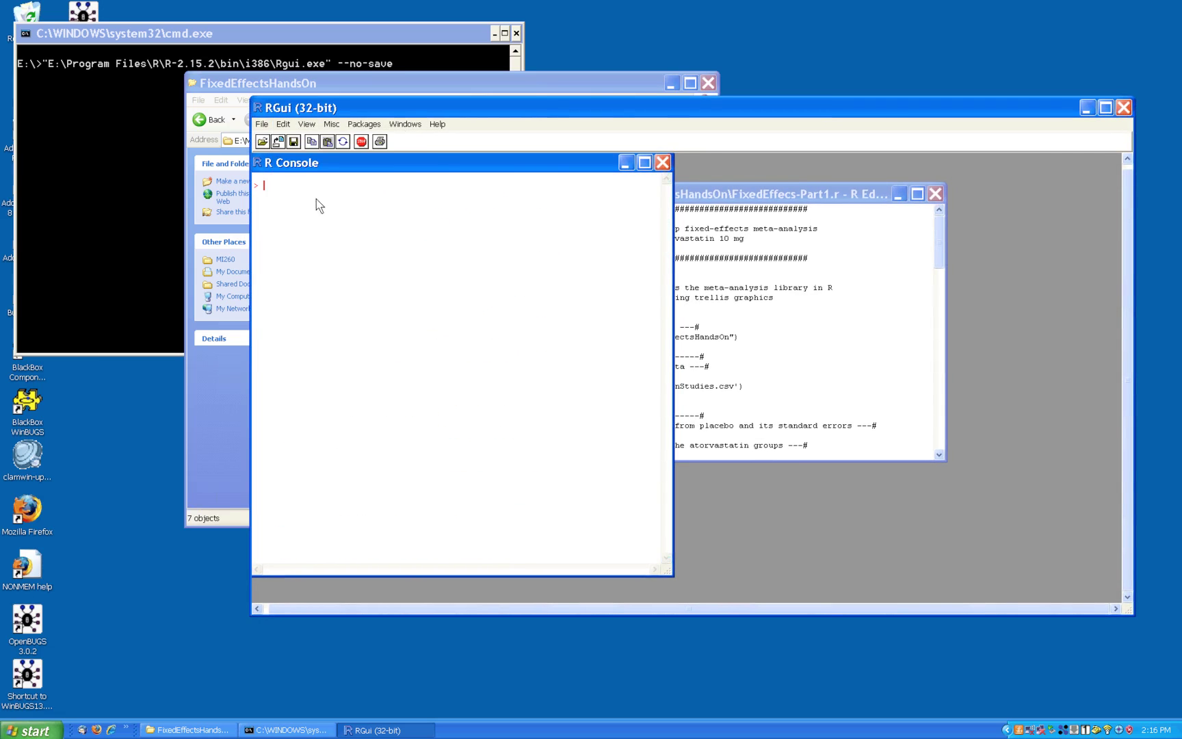
# Return to the script editor and select the whole script for running.
pyautogui.click(839, 201)
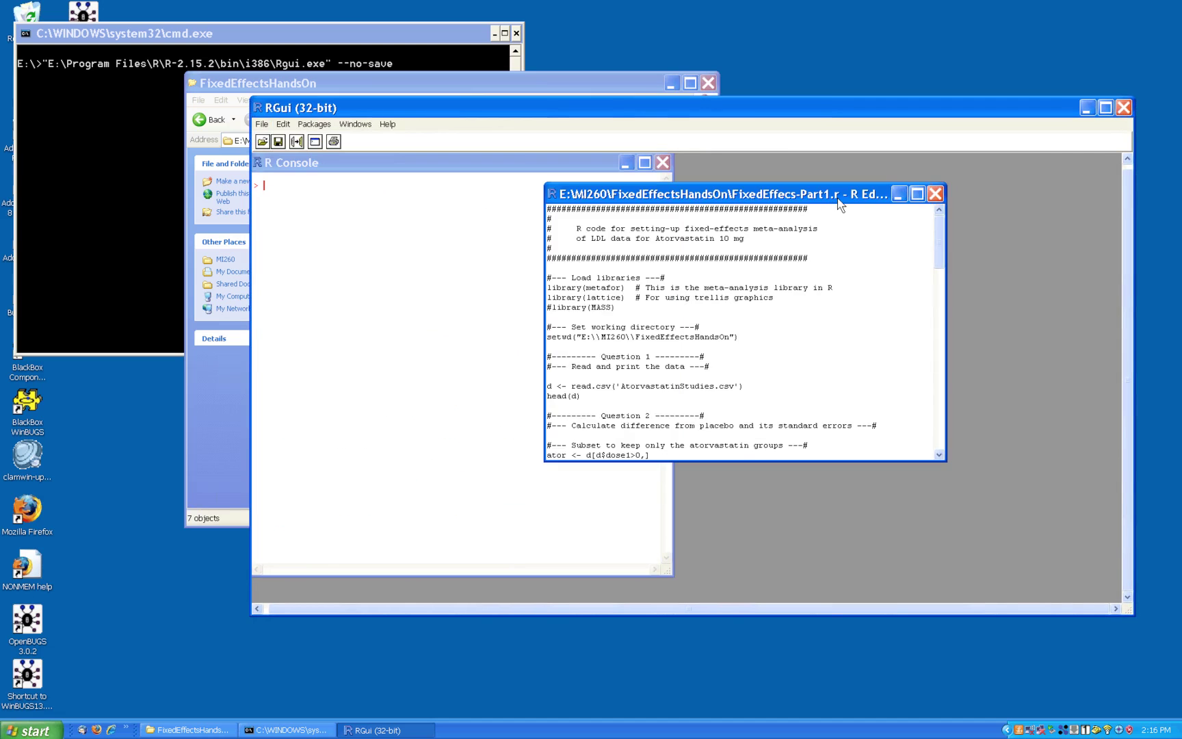
pyautogui.hotkey('ctrl', 'a')
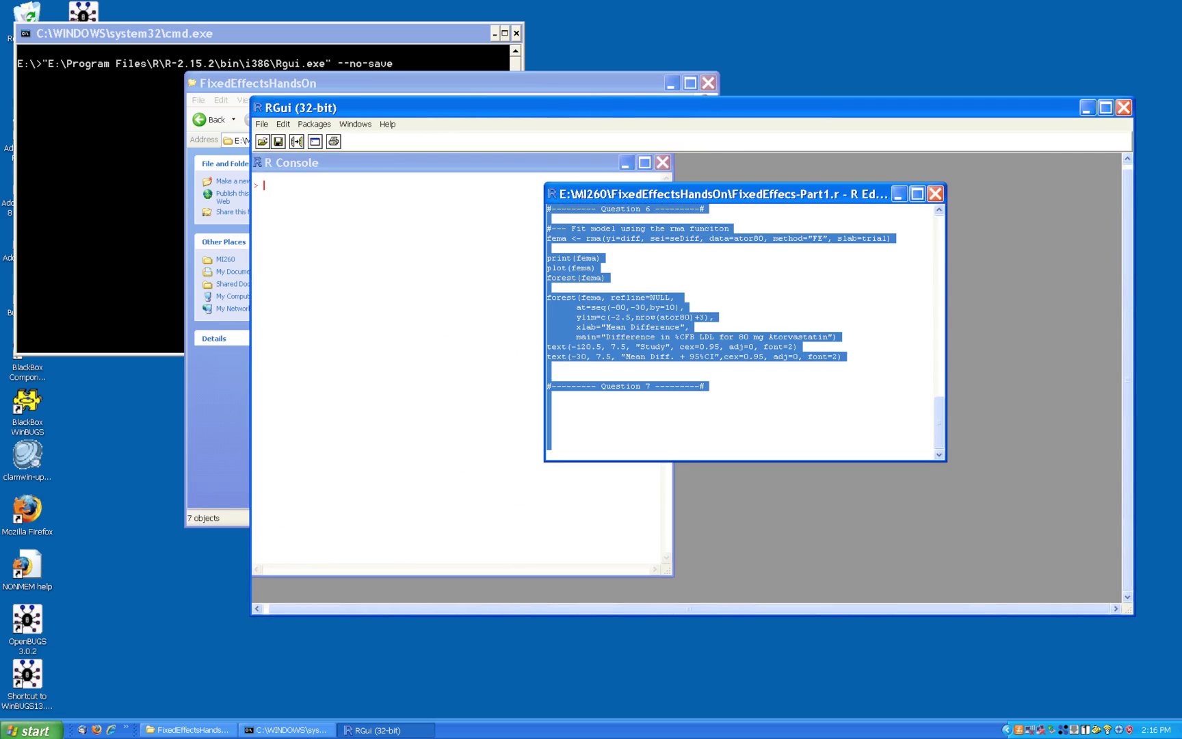
# Run the selected script, producing fixed-effects model results in the console.
pyautogui.click(295, 142)
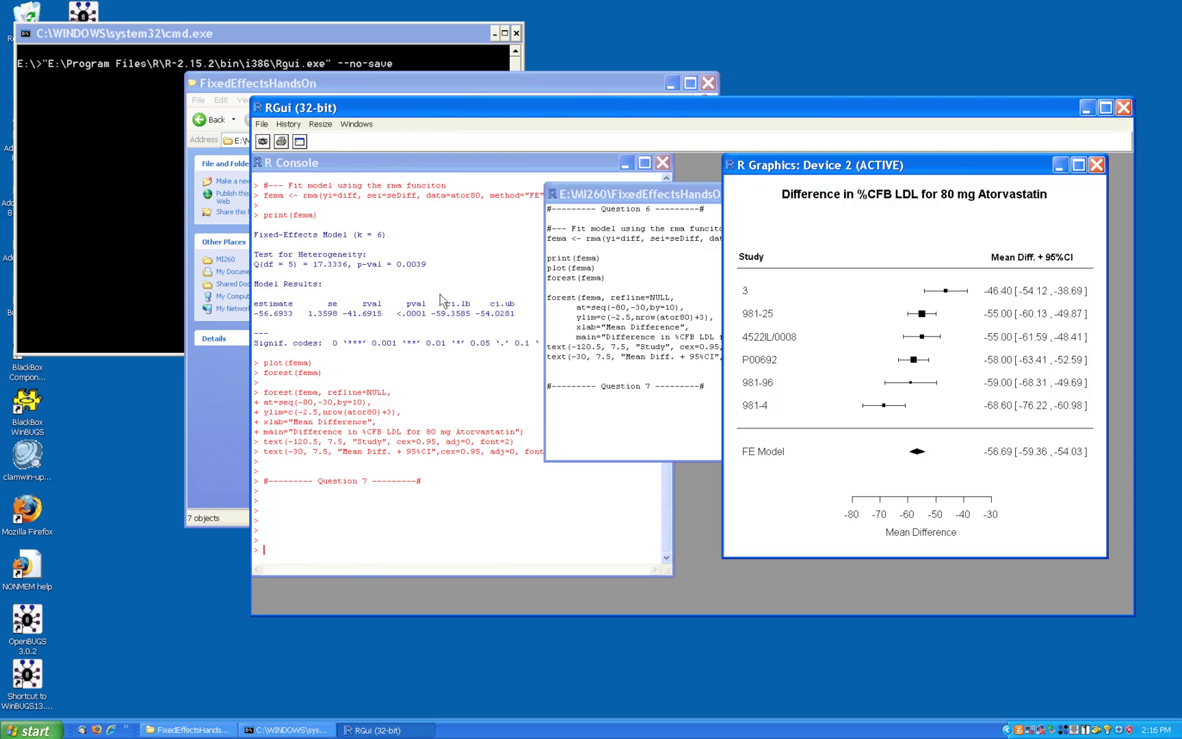
pyautogui.click(419, 388)
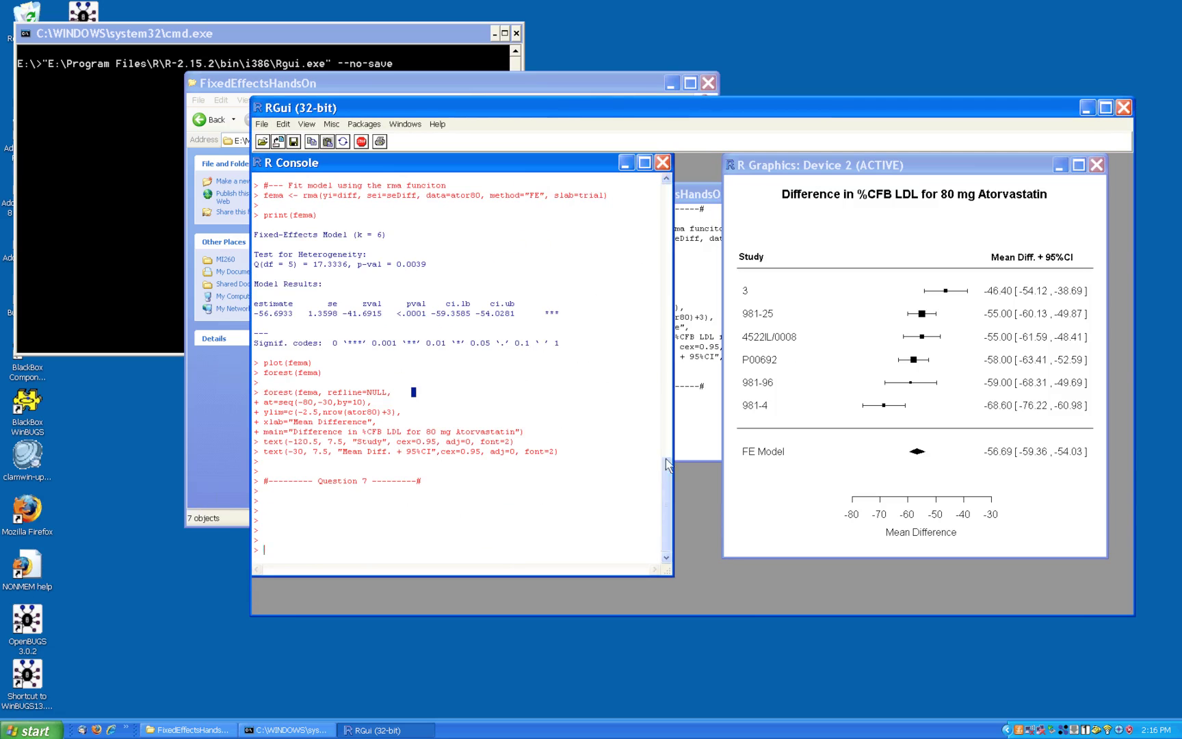
pyautogui.moveTo(668, 480)
pyautogui.mouseDown()
pyautogui.moveTo(685, 225)
pyautogui.moveTo(657, 349)
pyautogui.mouseUp()
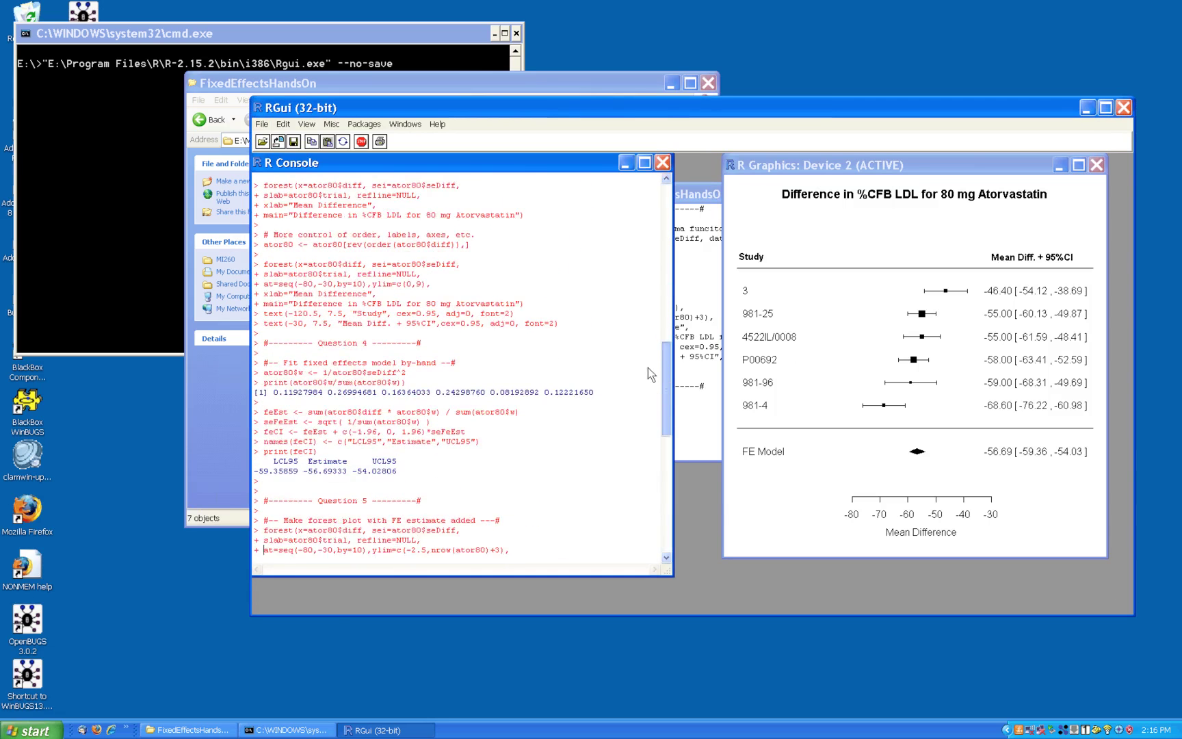
pyautogui.moveTo(657, 349); pyautogui.dragTo(624, 484)
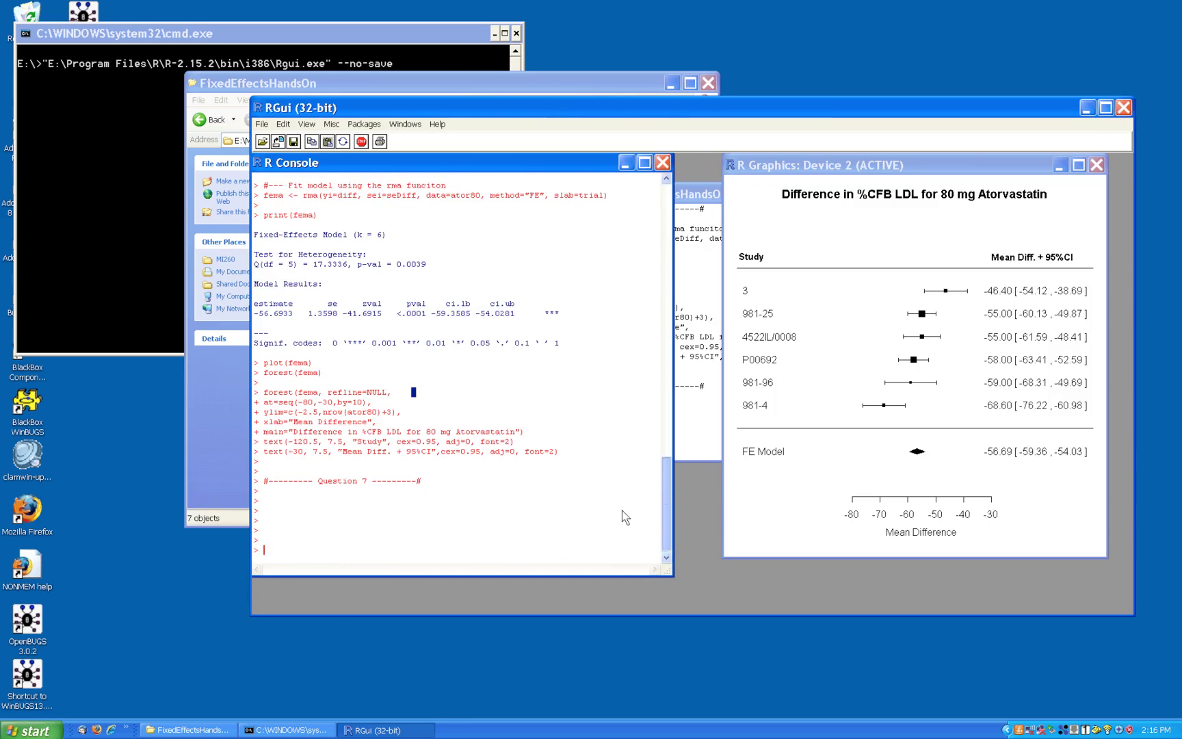
# Maximize the 80 mg atorvastatin forest plot to inspect it, restore it, and return to the editor.
pyautogui.click(911, 291)
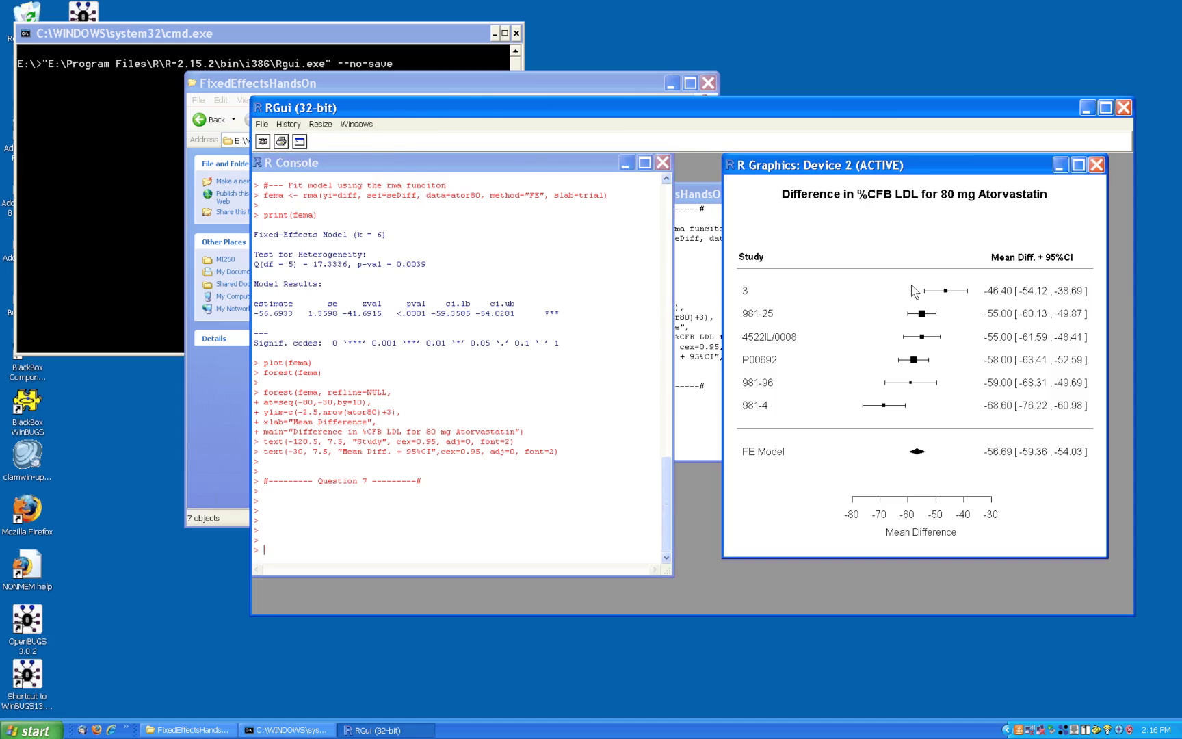
pyautogui.doubleClick(905, 169)
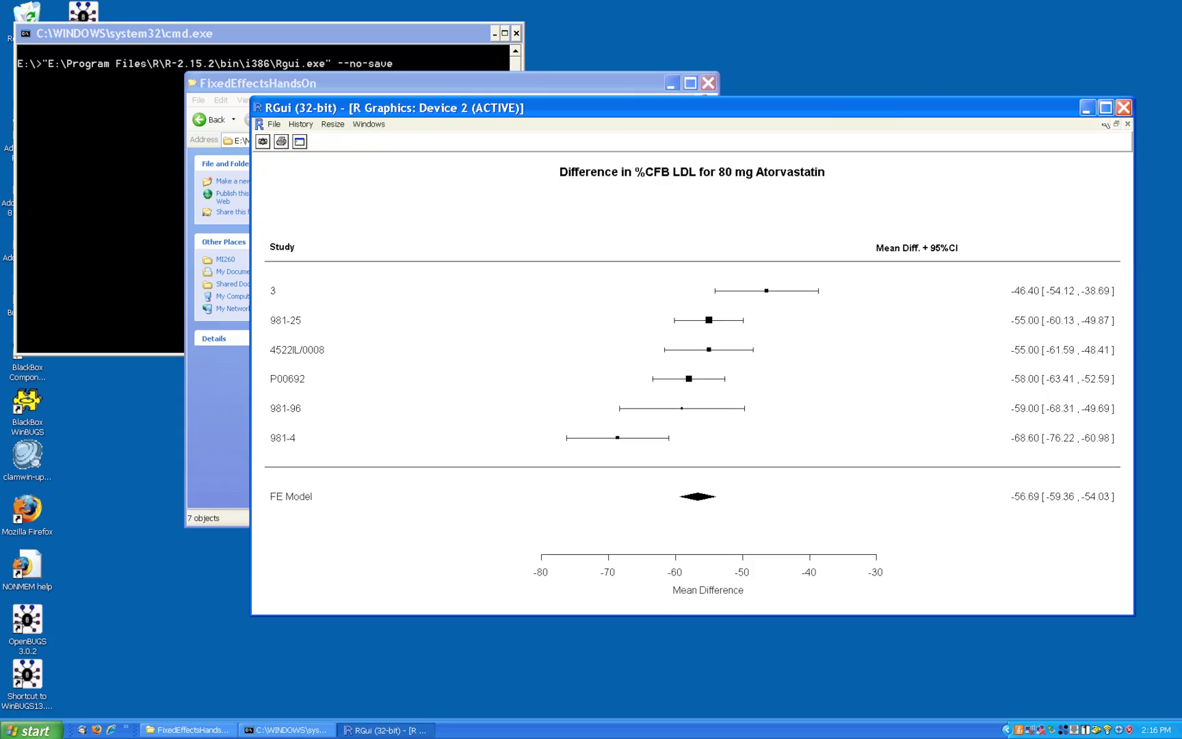
pyautogui.click(1115, 123)
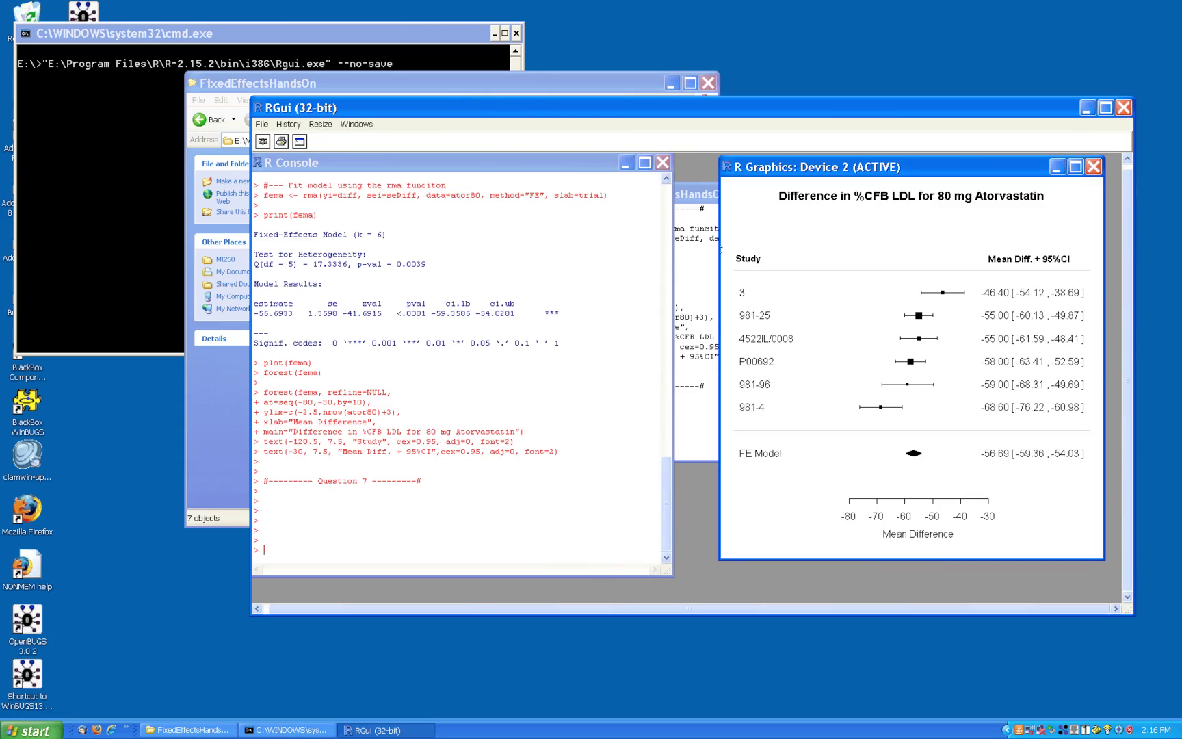
pyautogui.click(711, 241)
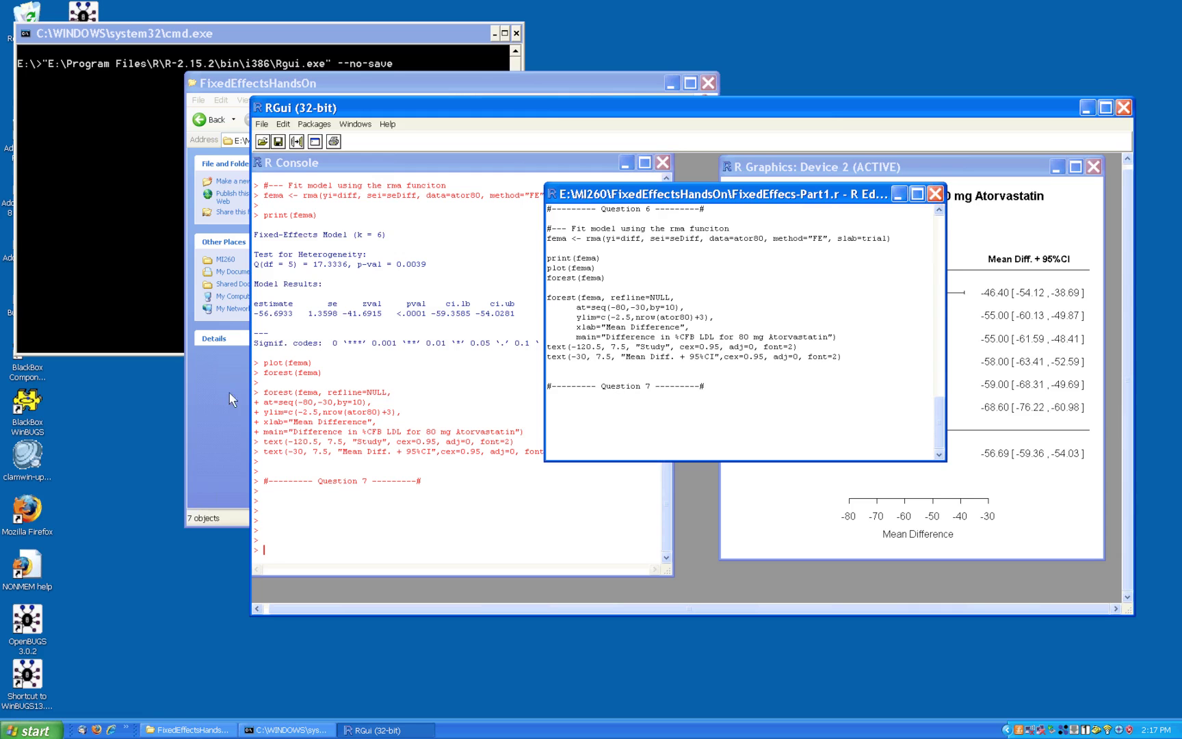
# Navigate Explorer back up from statinReparHandsOn toward the PATRIOT (E:) drive root.
pyautogui.moveTo(473, 86); pyautogui.dragTo(470, 86)
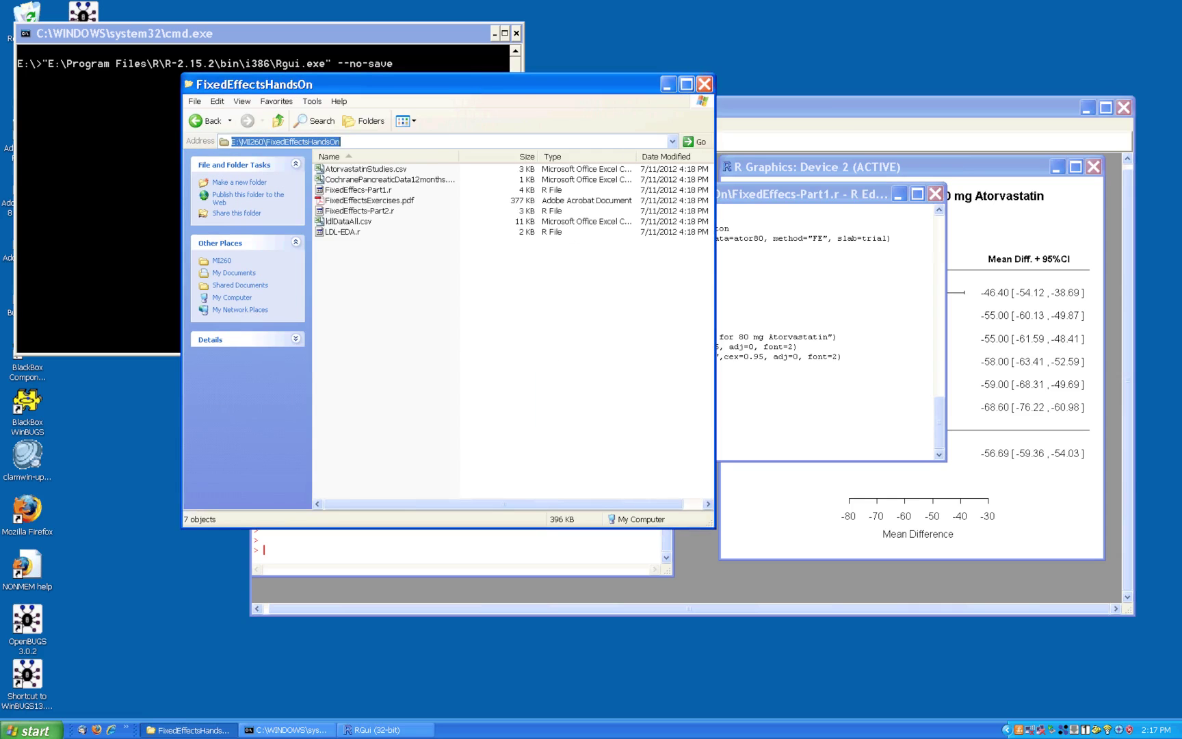
pyautogui.click(205, 123)
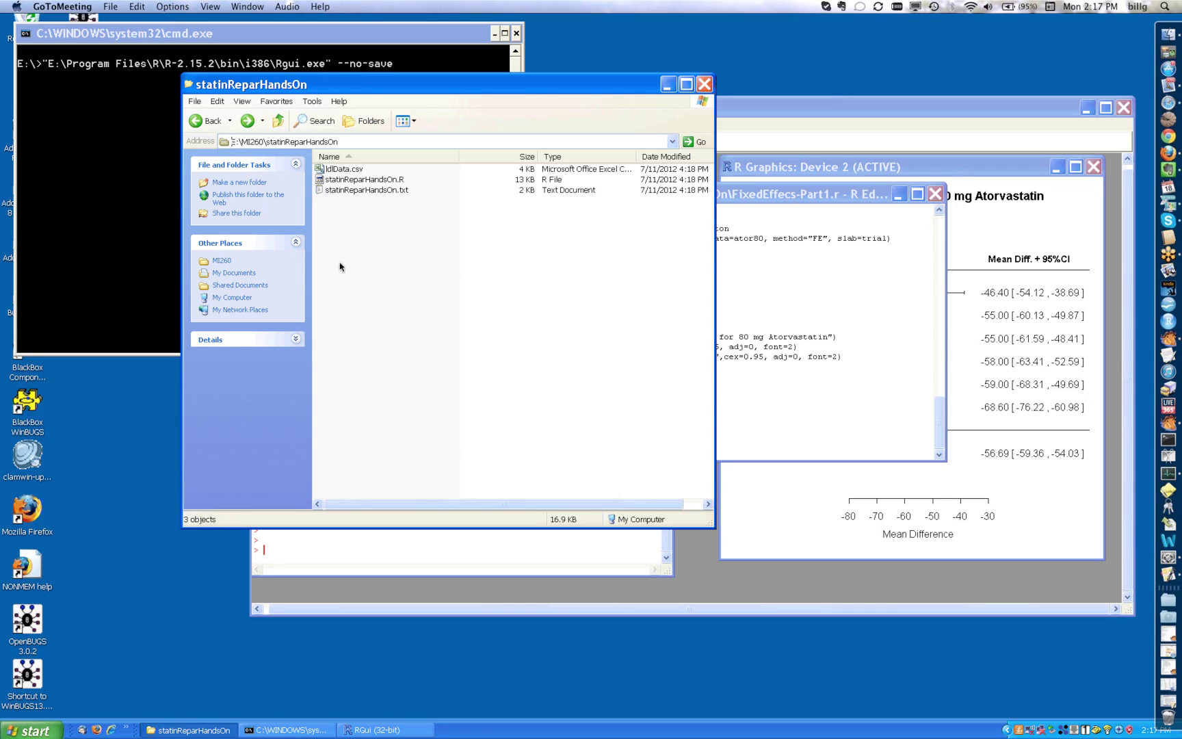
pyautogui.click(229, 262)
pyautogui.click(230, 262)
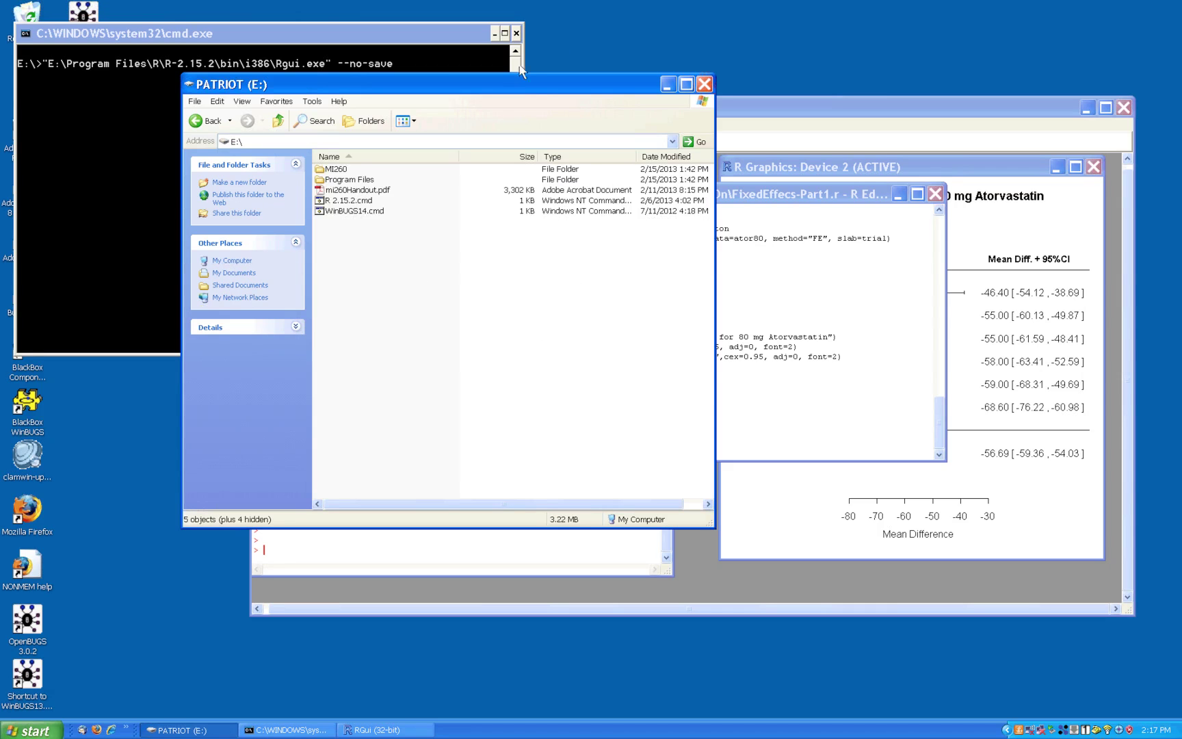